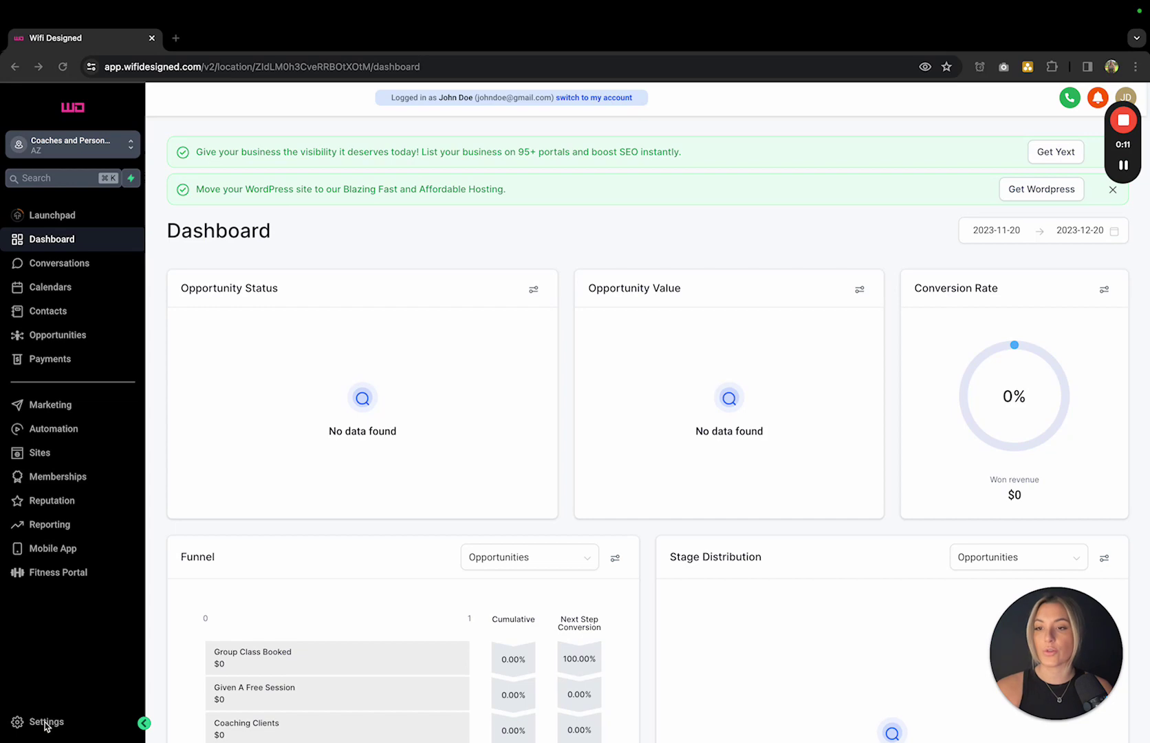
Step: Open the My Profile settings and review the personal data, signature, user availability, available hours and integration sections
click(50, 722)
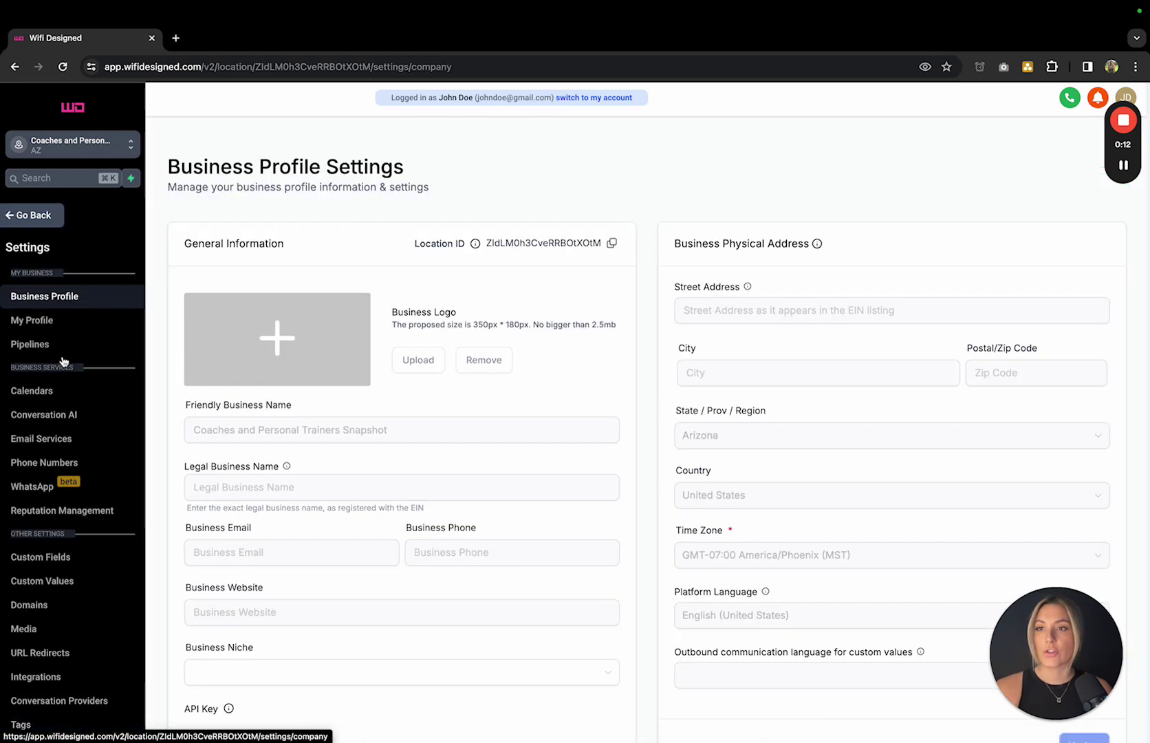
click(52, 317)
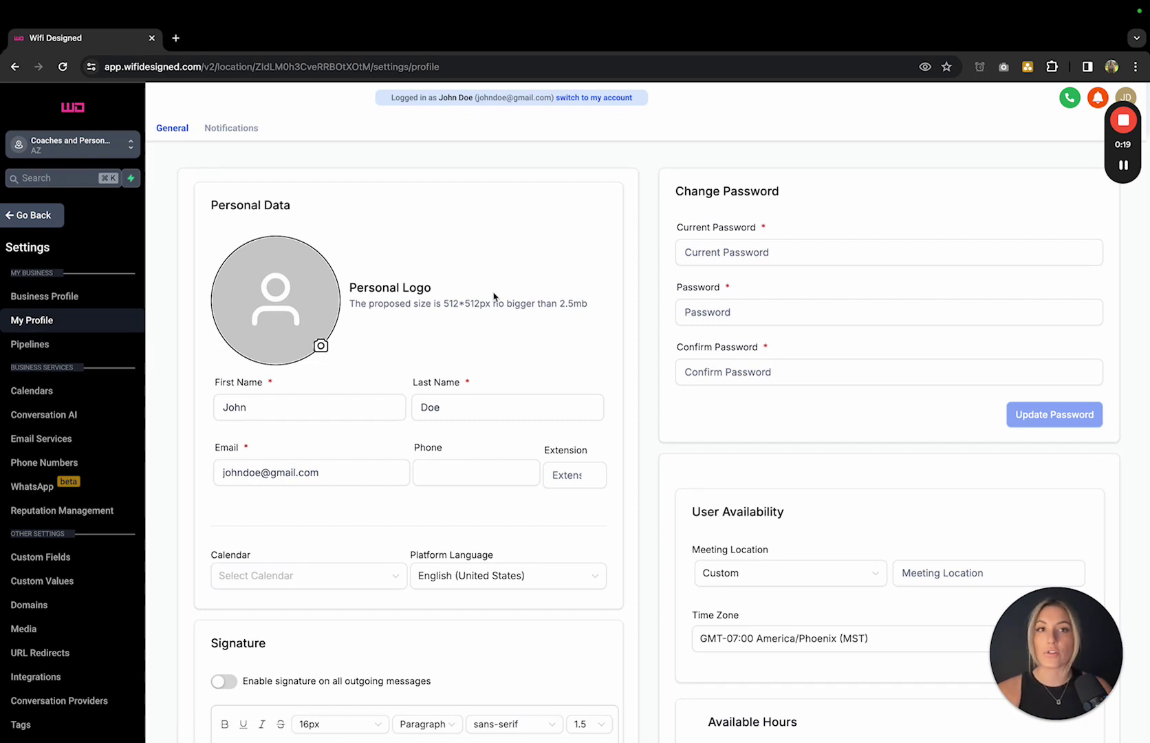
scroll(521, 366, down, 4)
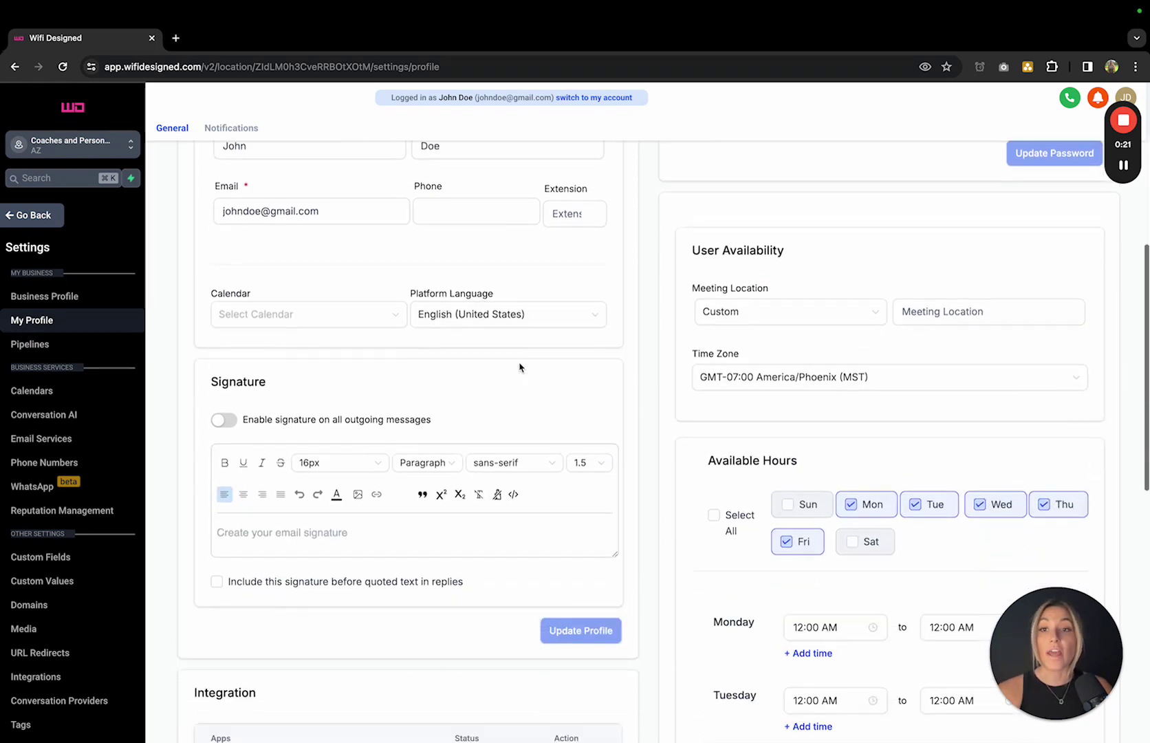
scroll(520, 367, down, 1)
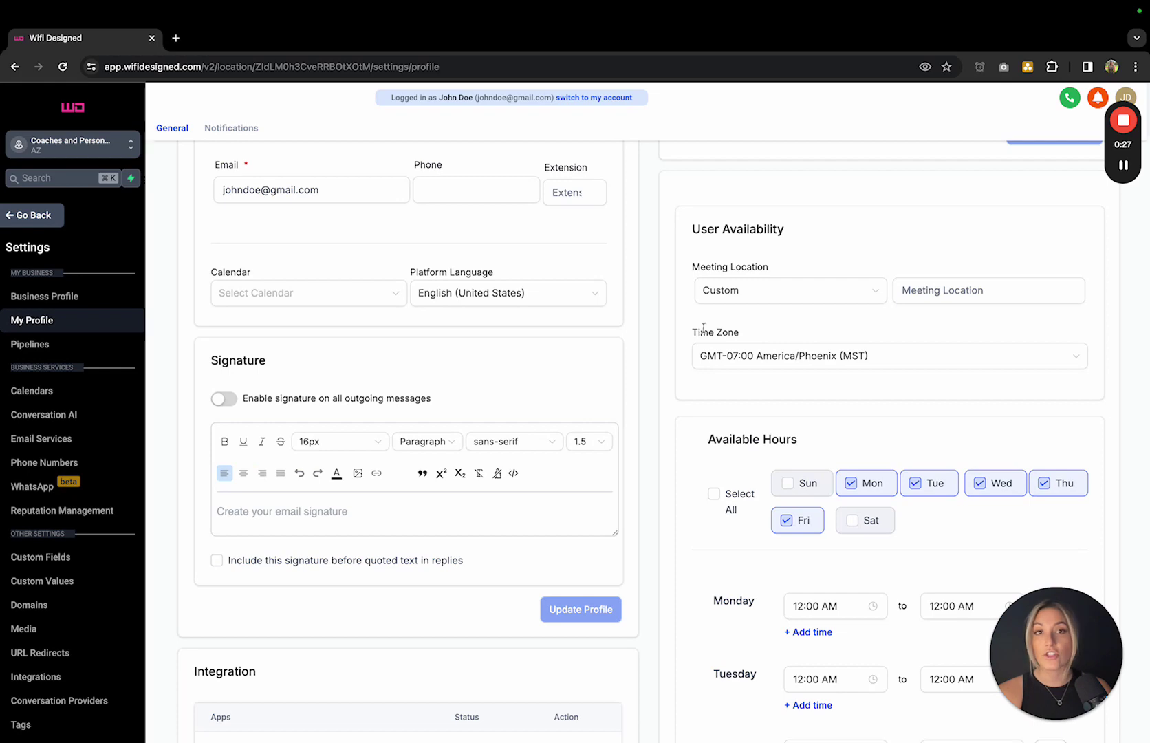
scroll(705, 358, down, 2)
scroll(705, 361, down, 3)
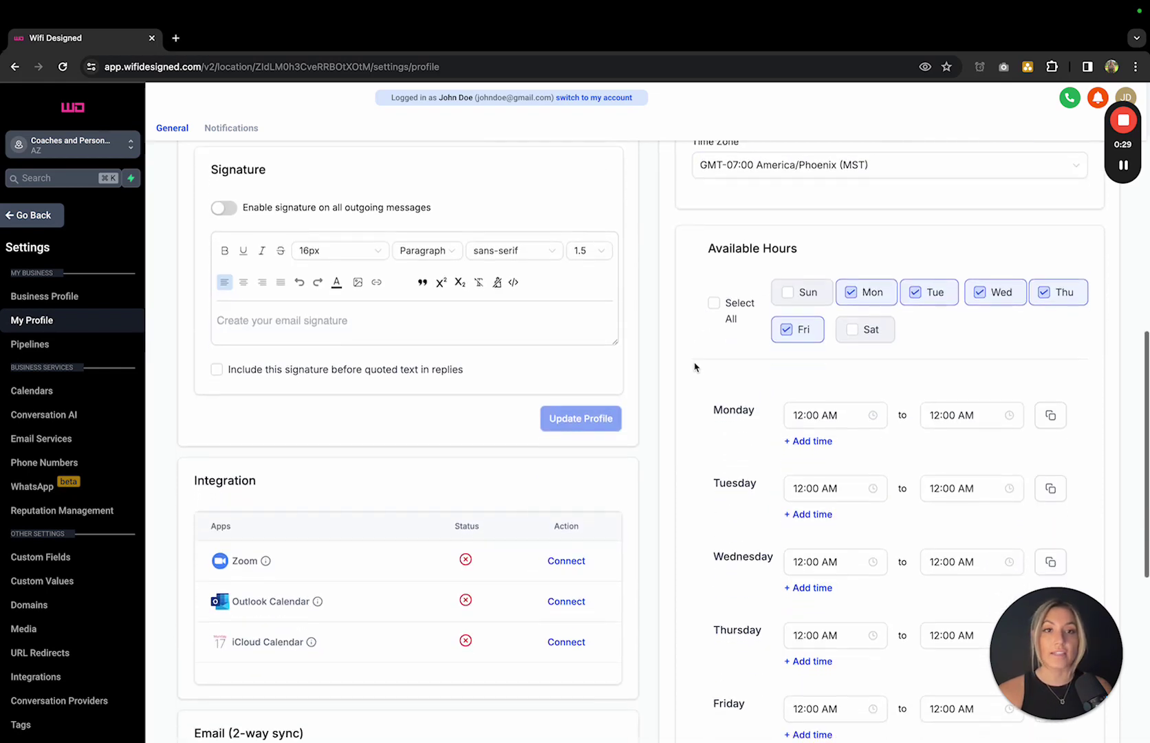
scroll(688, 366, down, 1)
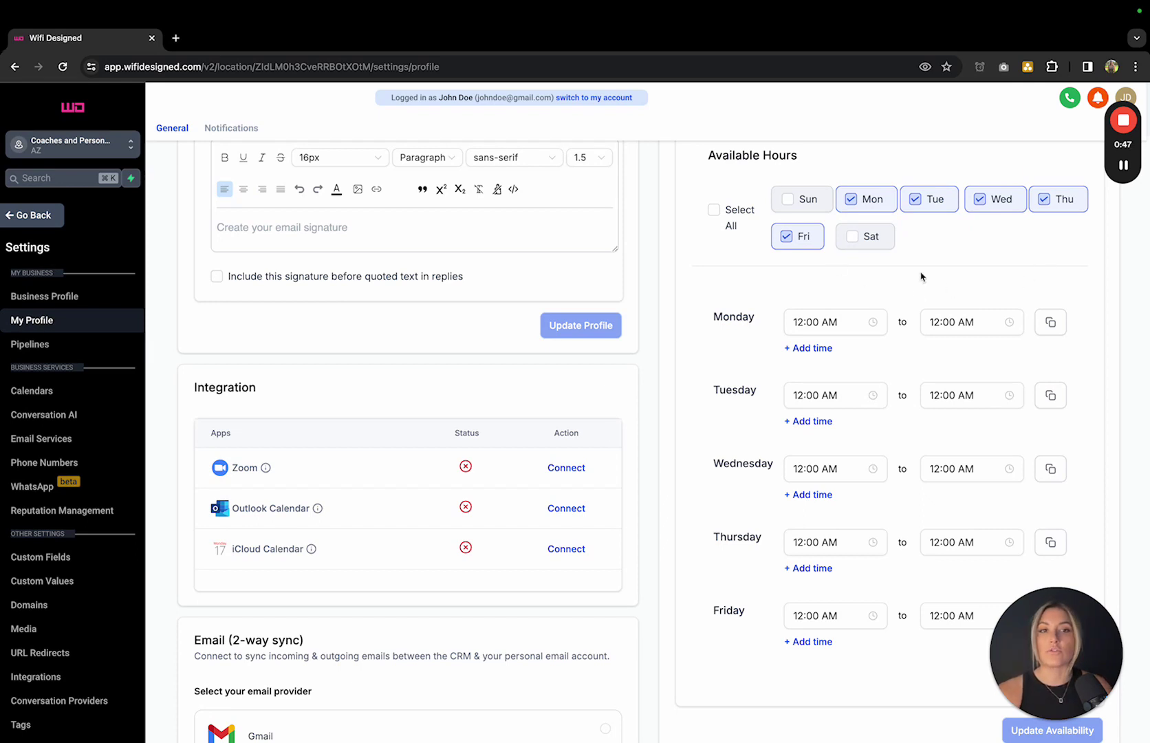
scroll(593, 434, down, 2)
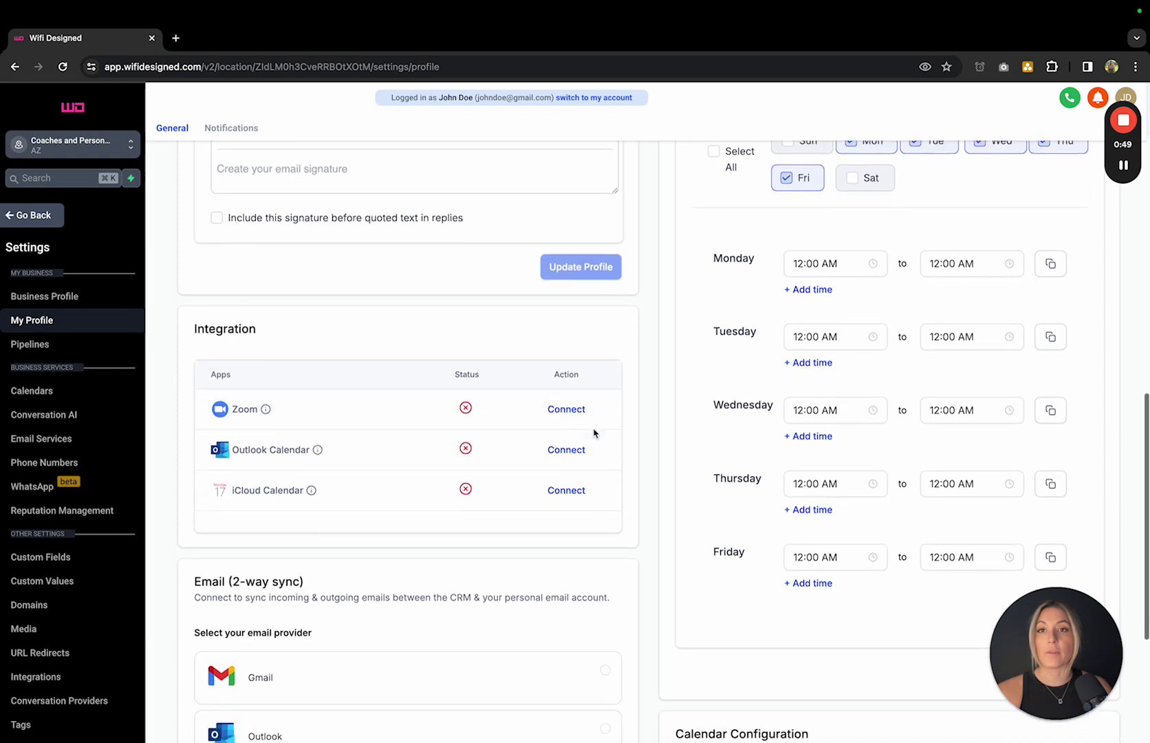
scroll(640, 409, down, 3)
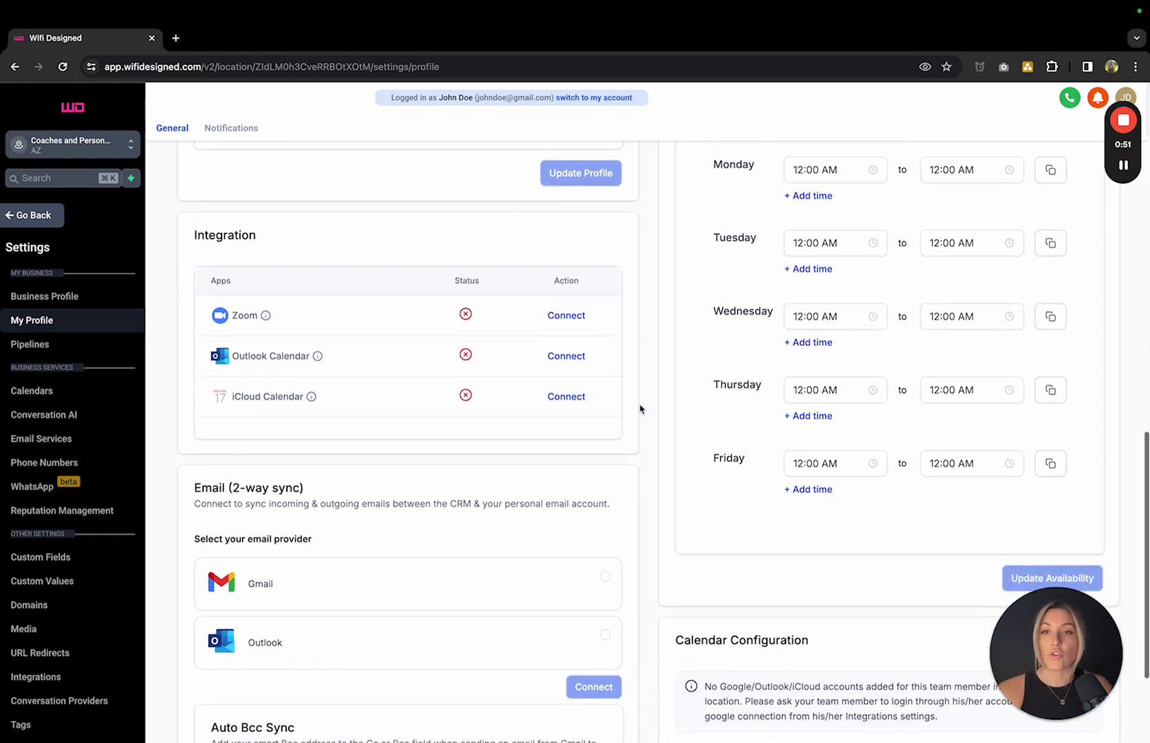
scroll(663, 389, down, 1)
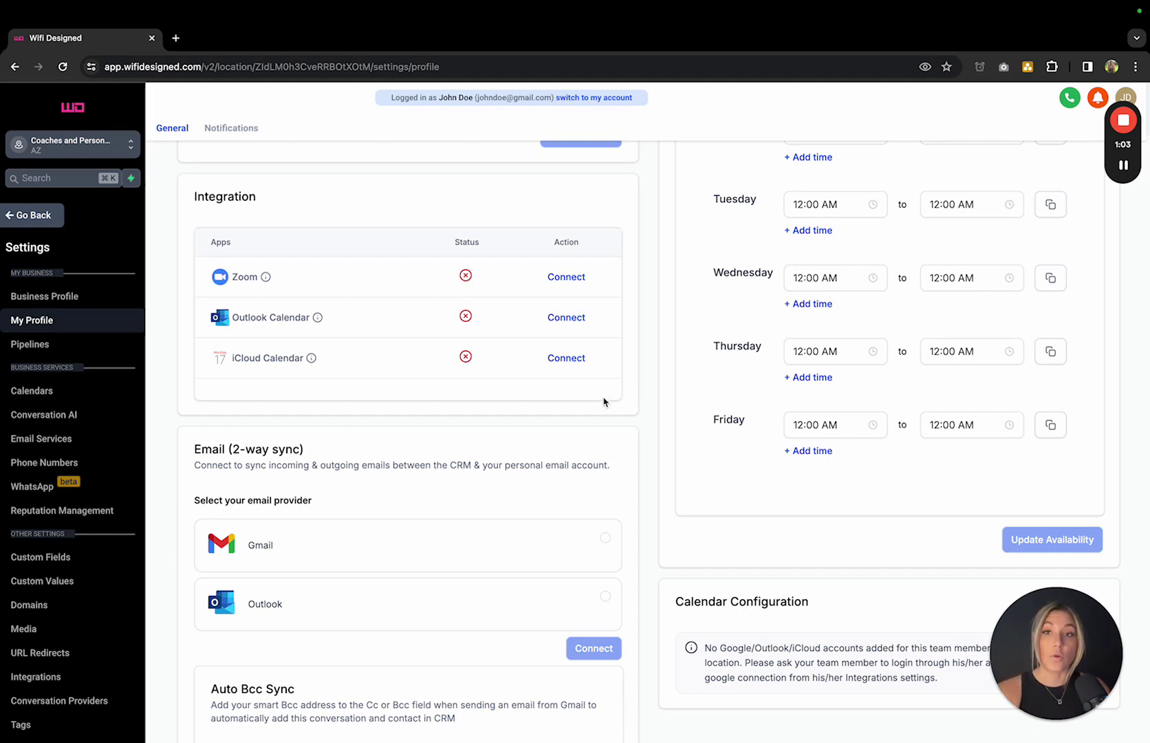
scroll(604, 399, up, 1)
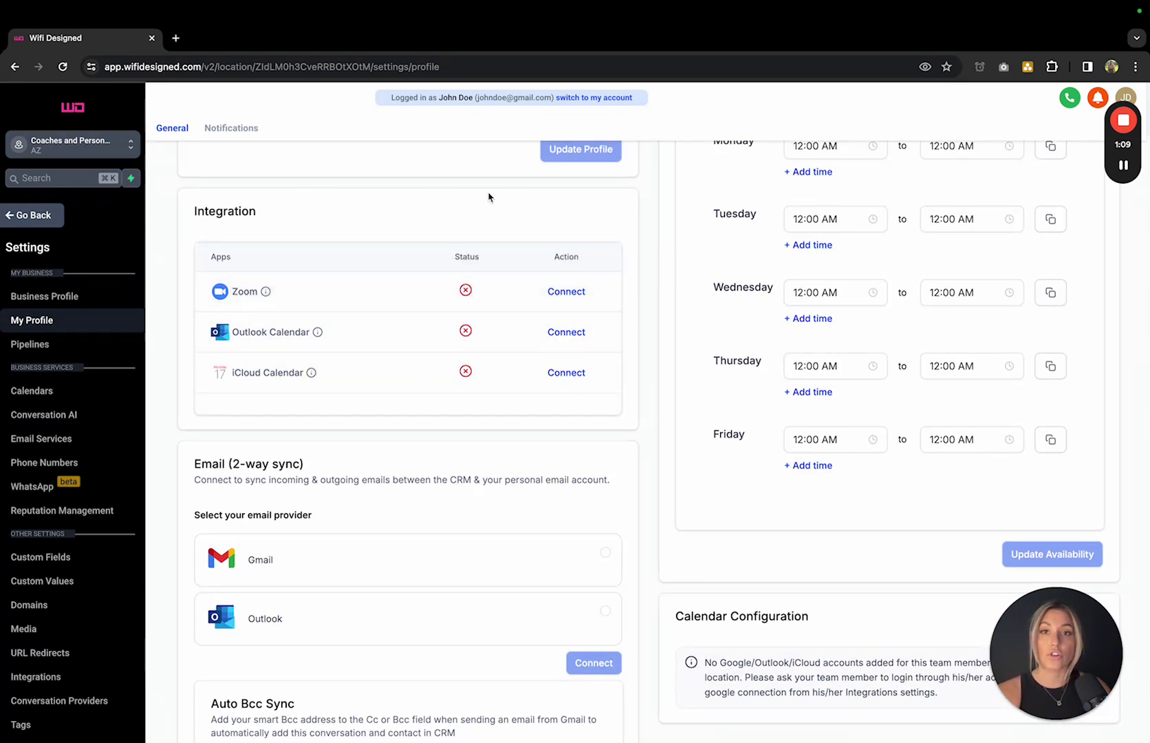
Step: View the connection pages for the Zoom and Outlook Calendar integrations, closing each one without authorizing an account
click(569, 294)
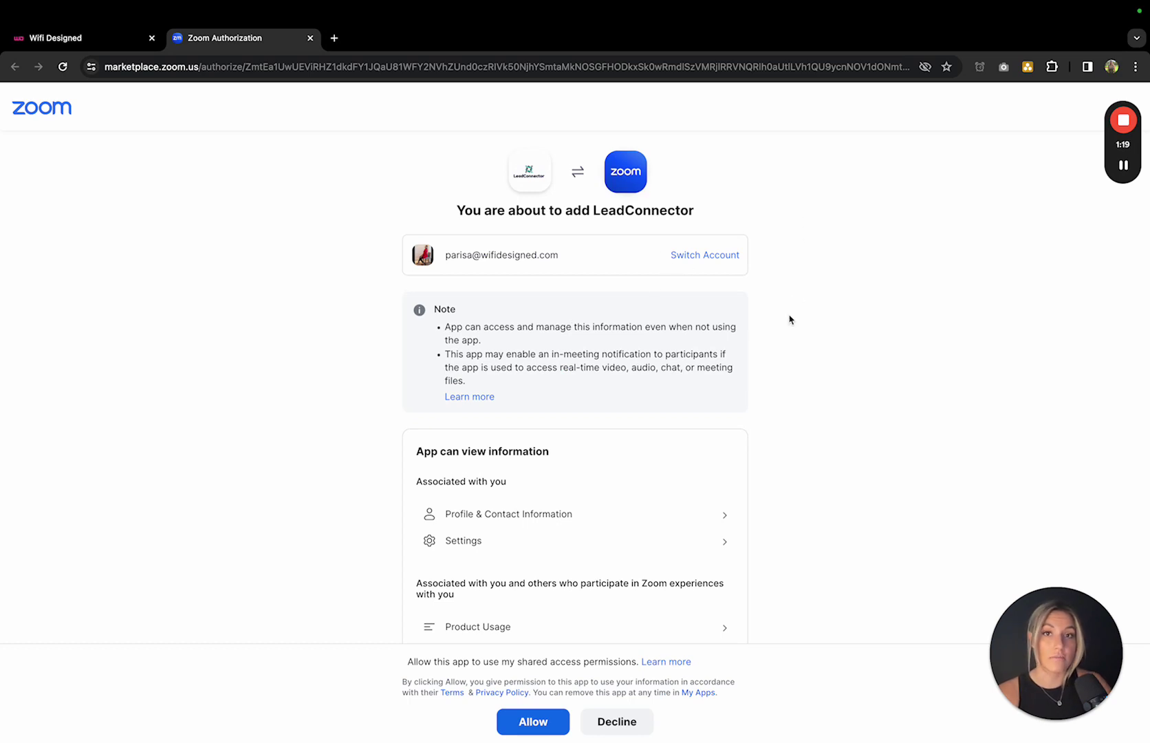
scroll(677, 436, down, 3)
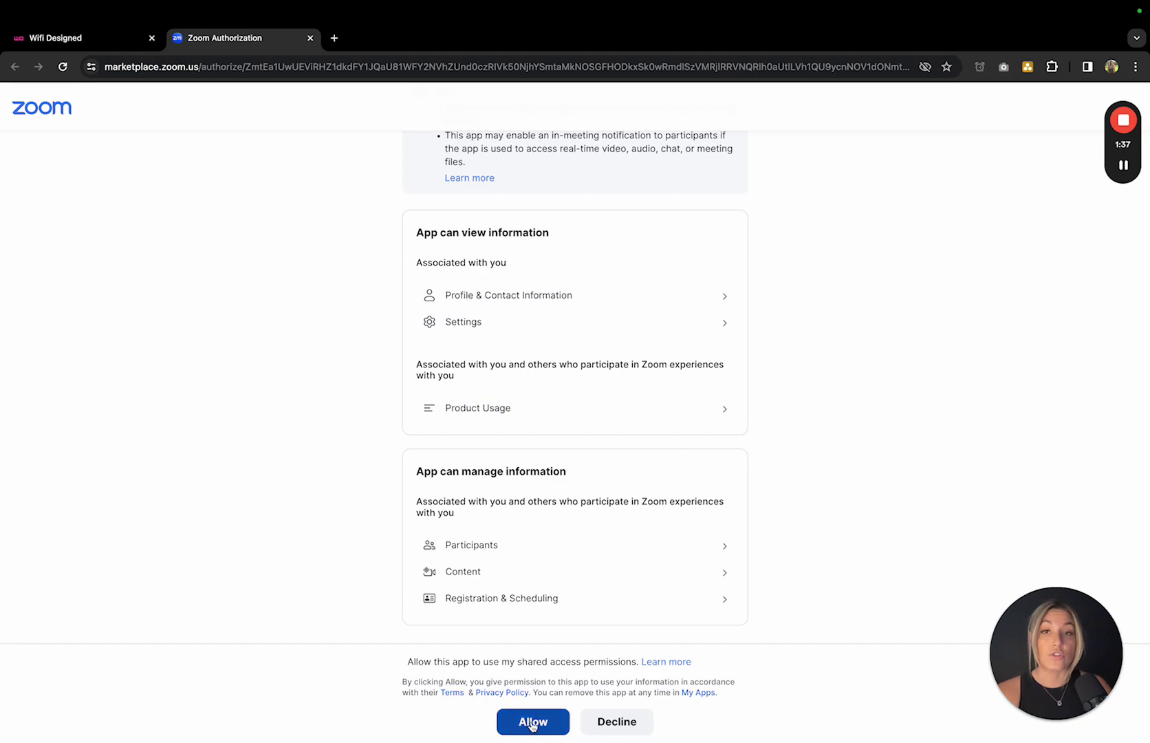
click(311, 38)
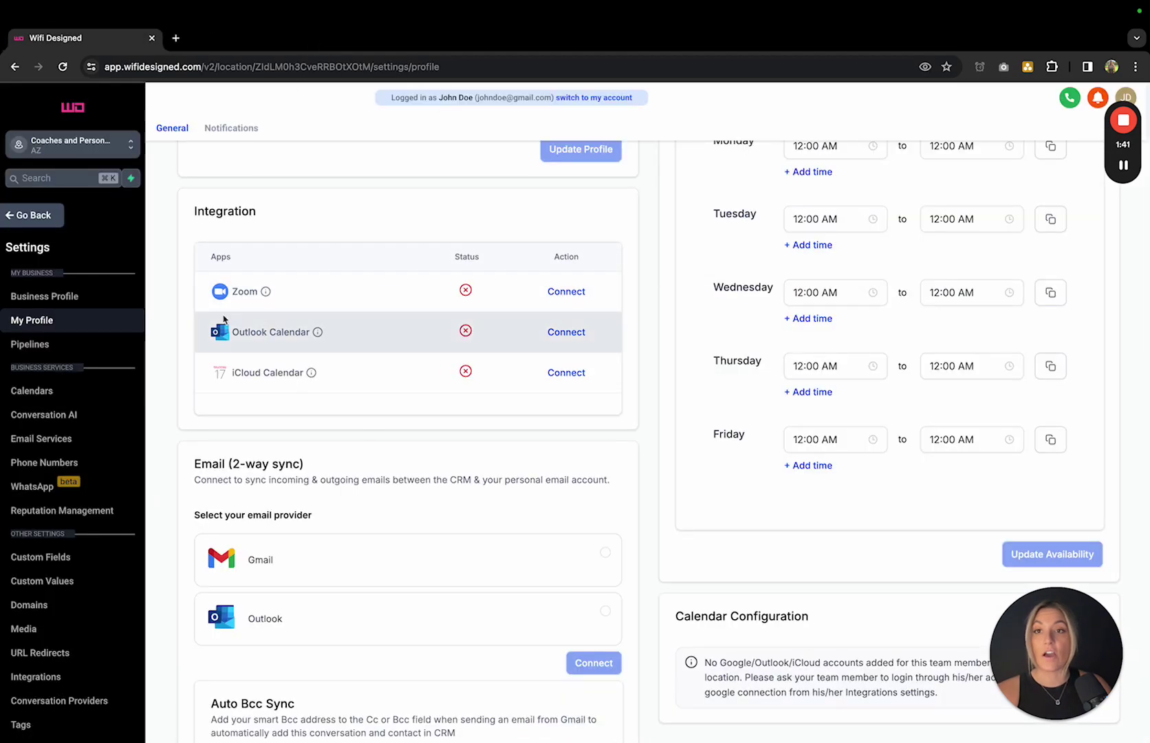
click(566, 332)
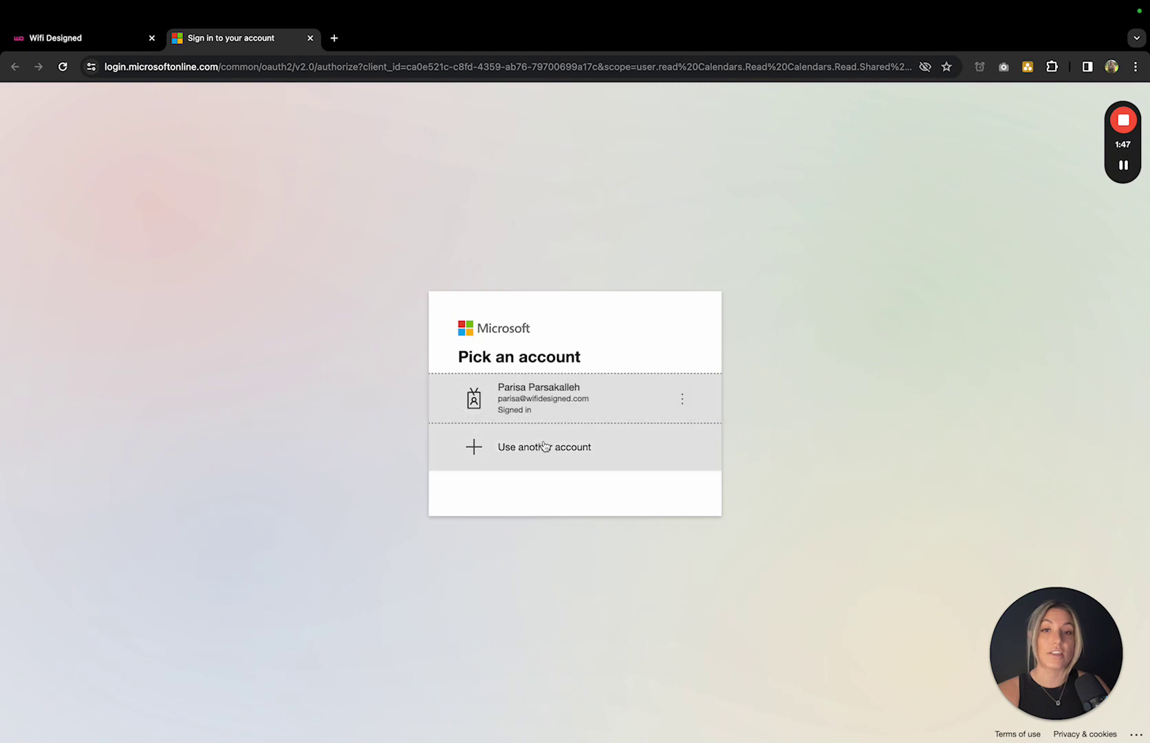
click(311, 38)
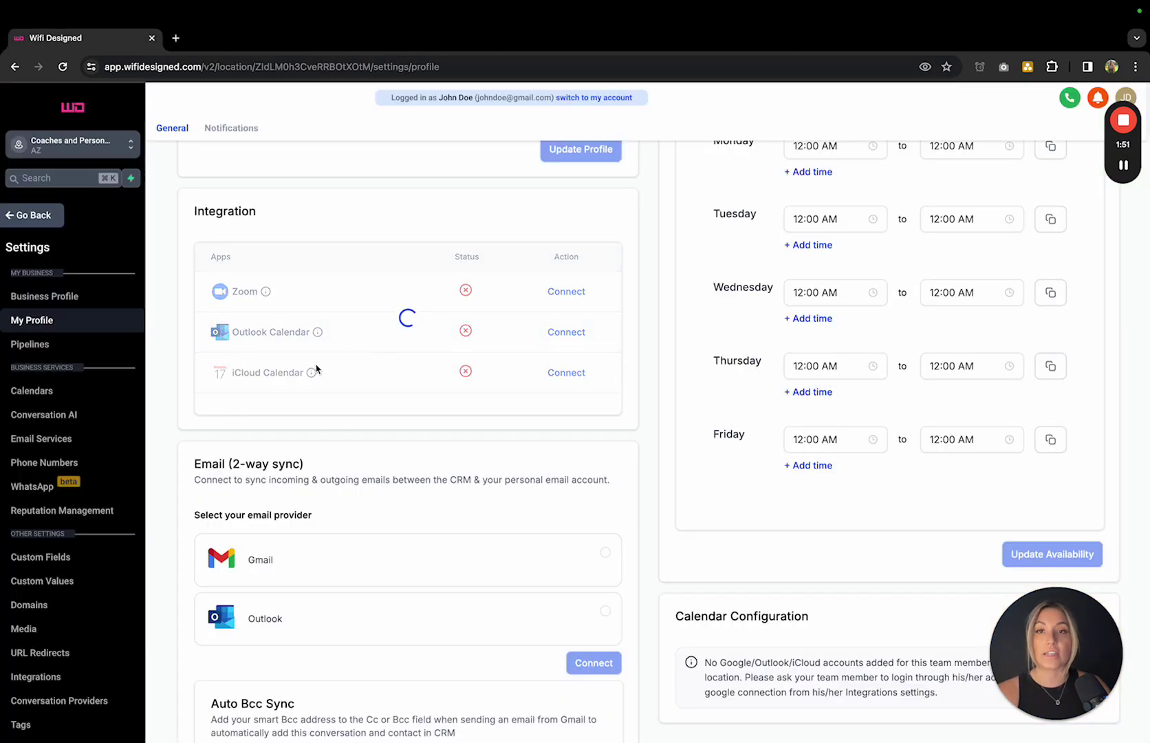
Step: Review the two-way email sync, Auto Bcc Sync and Calendar Configuration sections of the profile, returning to the start of the page
scroll(603, 454, down, 3)
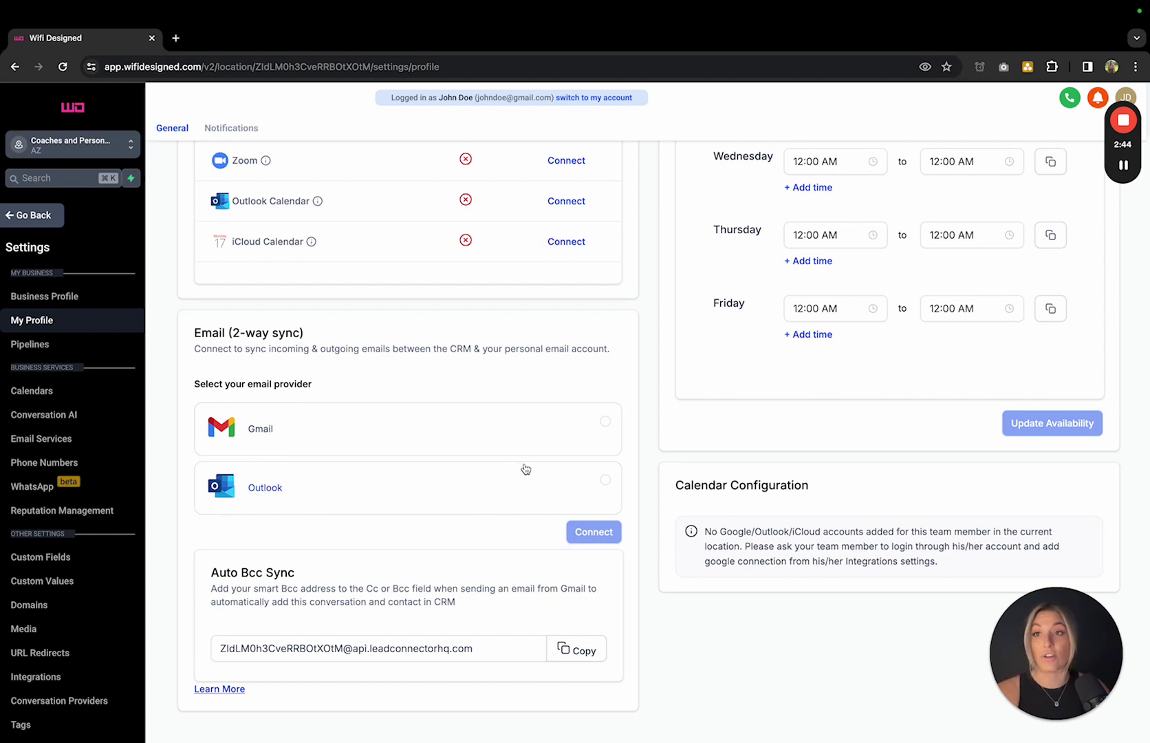
scroll(526, 469, up, 4)
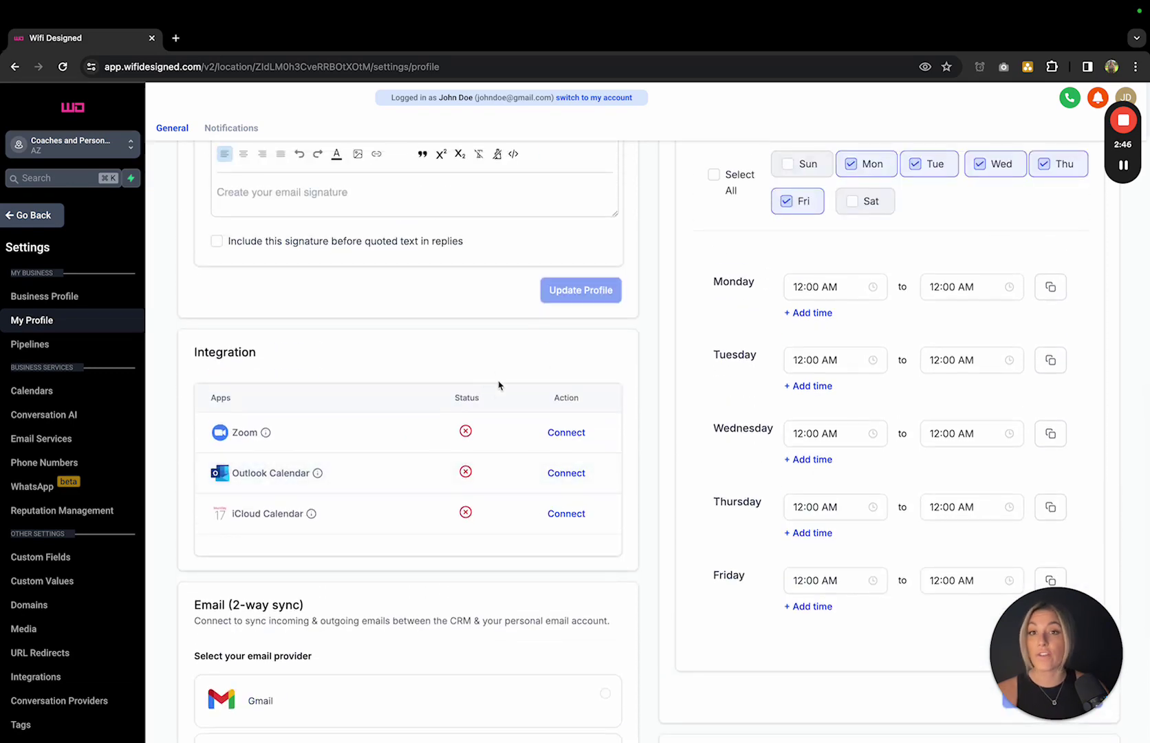
scroll(533, 393, up, 4)
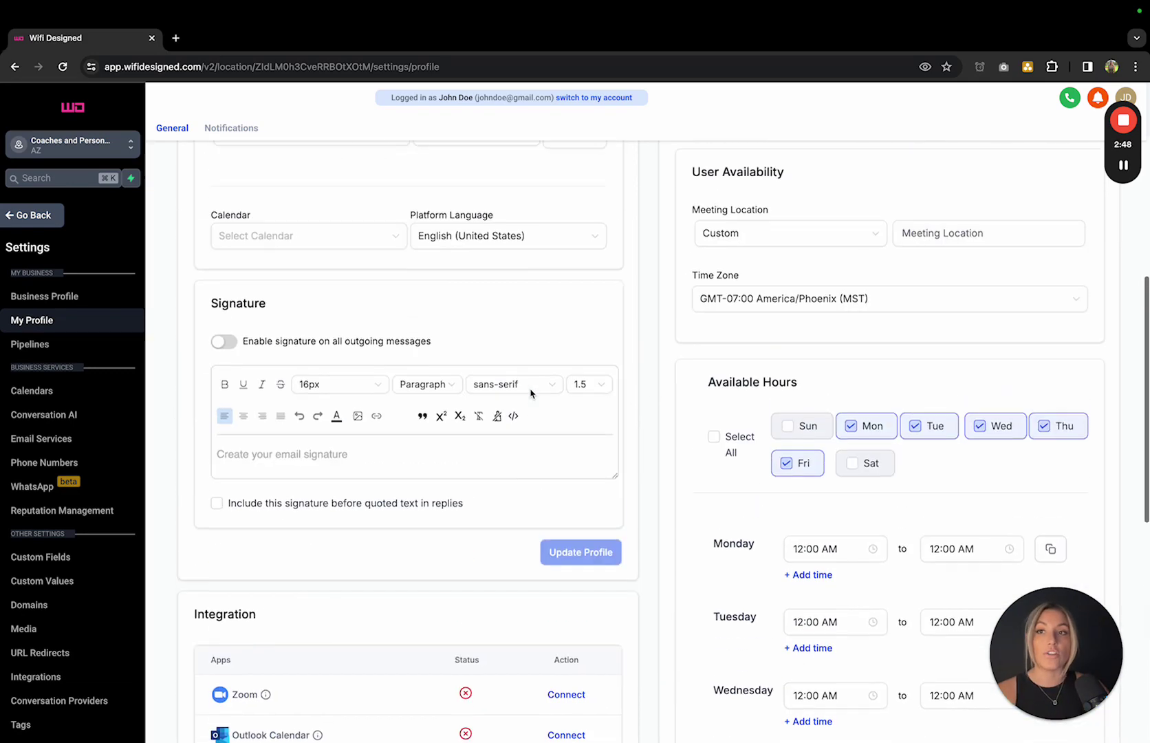
scroll(531, 392, up, 5)
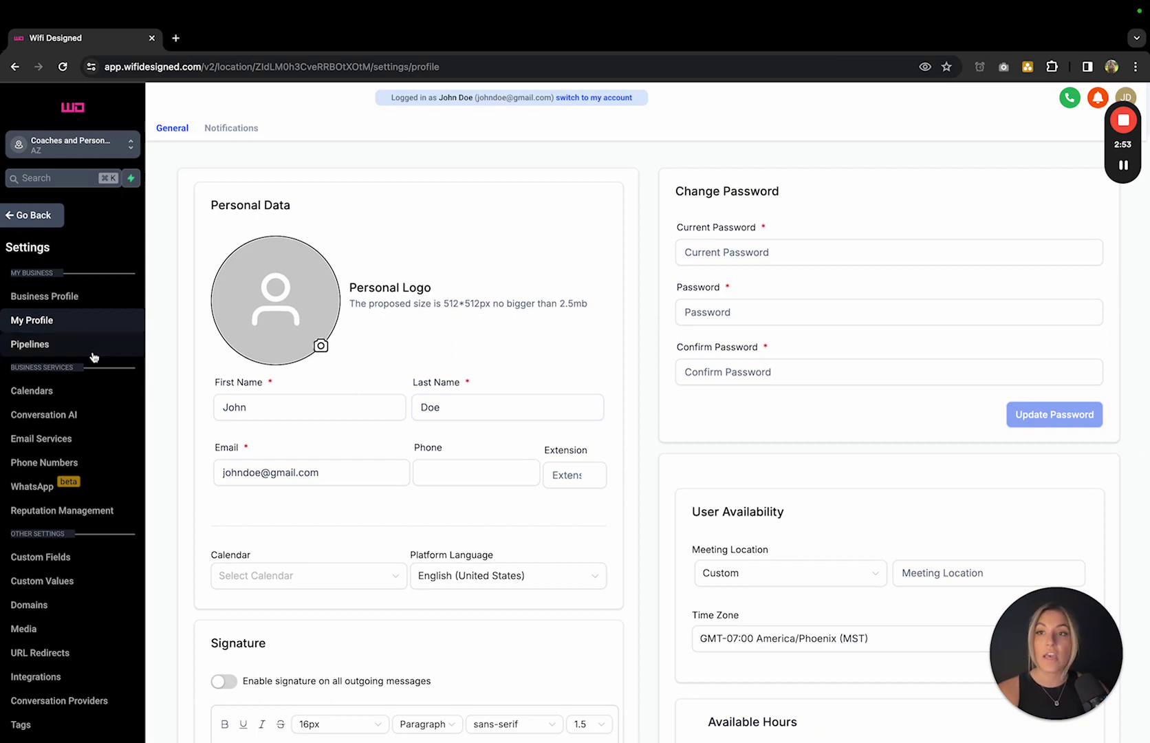
Step: Open the Free Session calendar for editing from the calendar settings
click(39, 391)
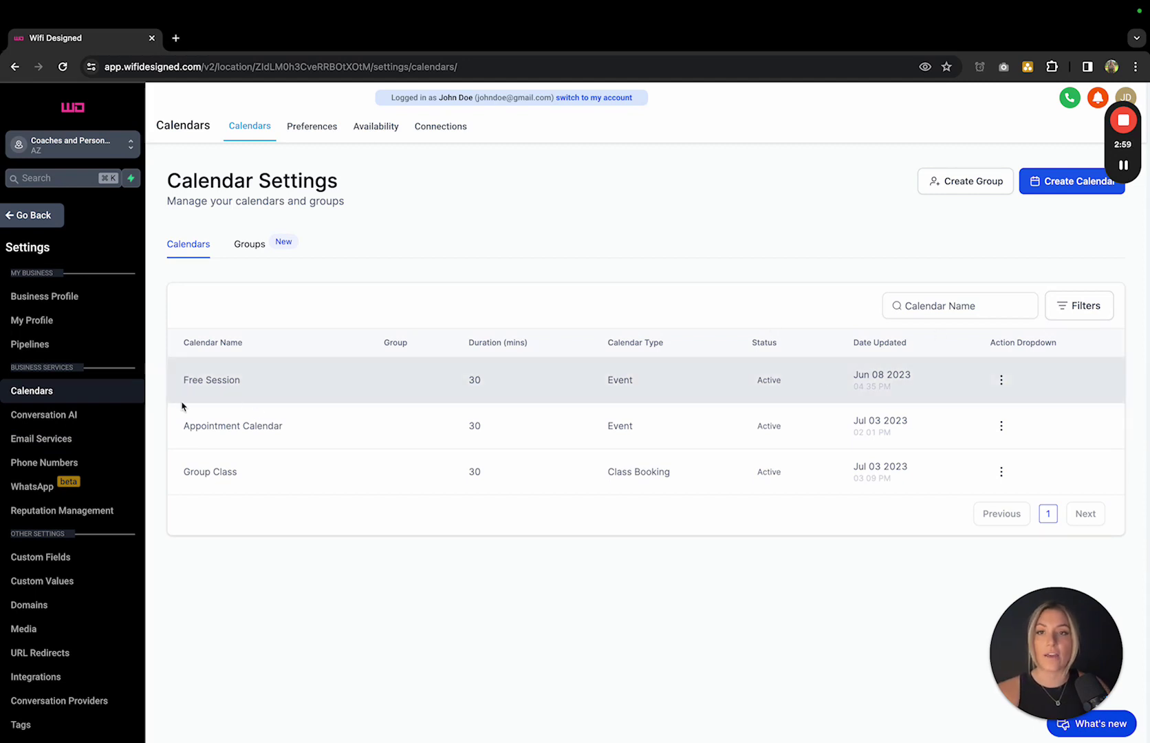
click(1001, 380)
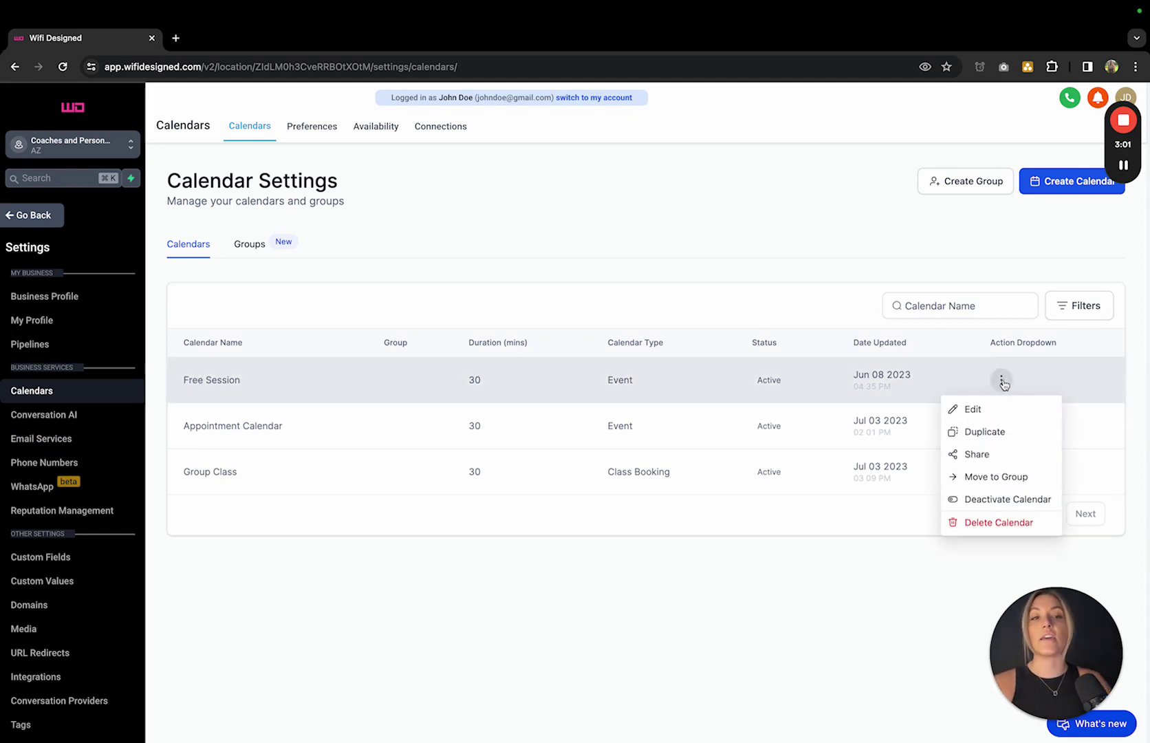
click(988, 412)
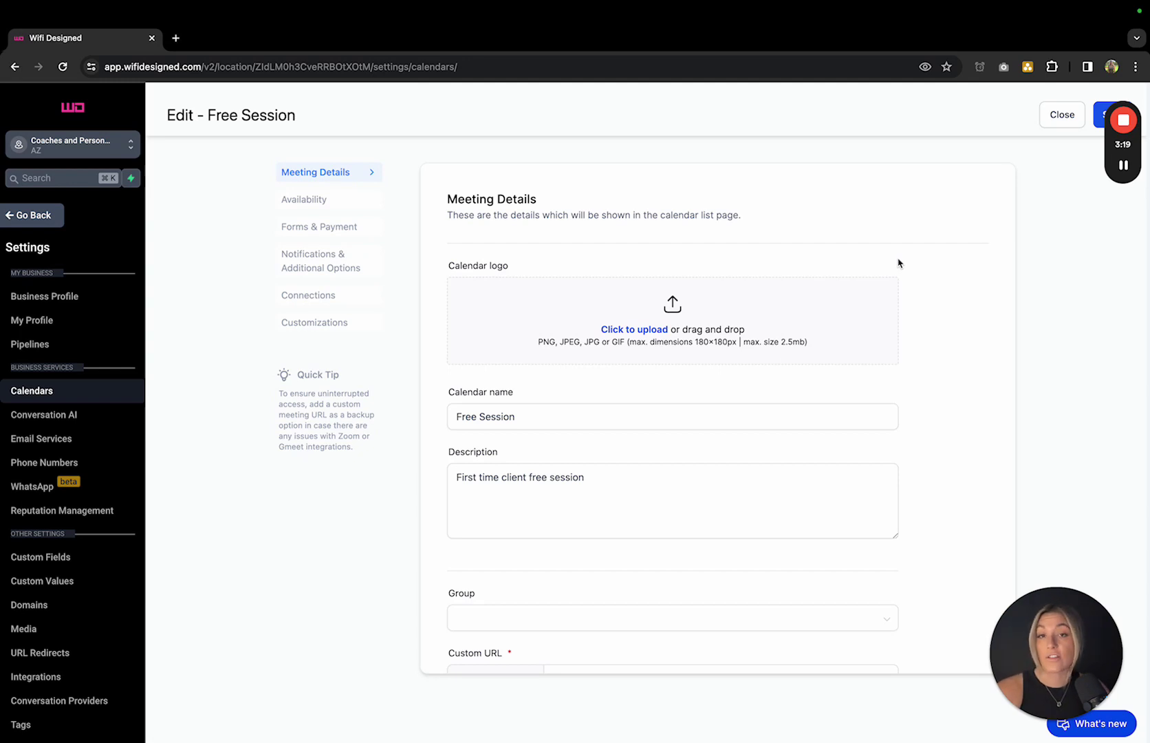
Step: Examine the Free Session calendar's meeting details, from the logo, name and description down to the group and event color
scroll(888, 282, down, 1)
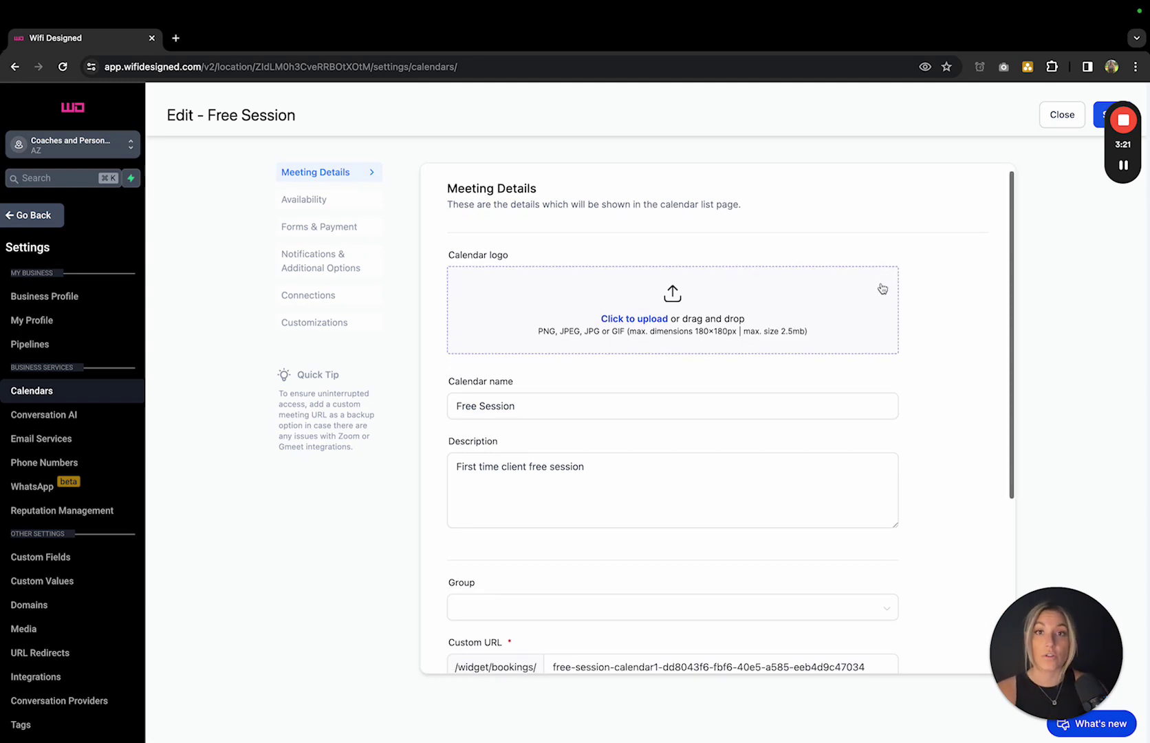
scroll(881, 291, down, 3)
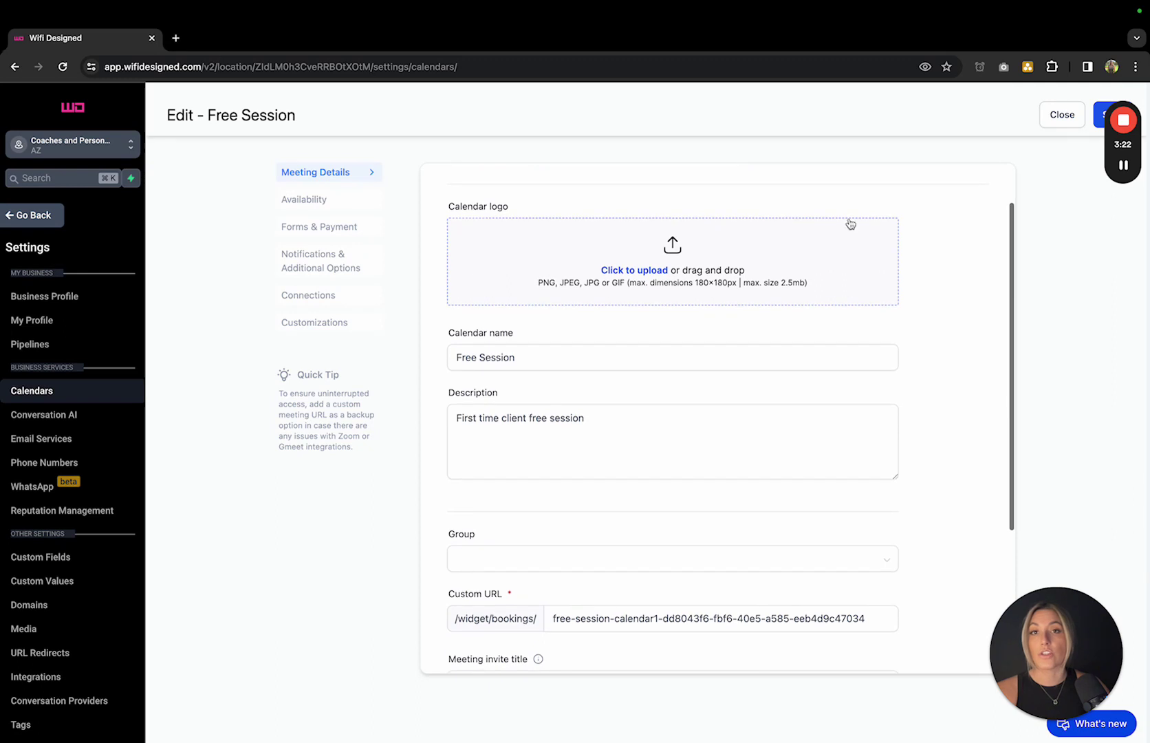
scroll(887, 275, down, 3)
click(827, 304)
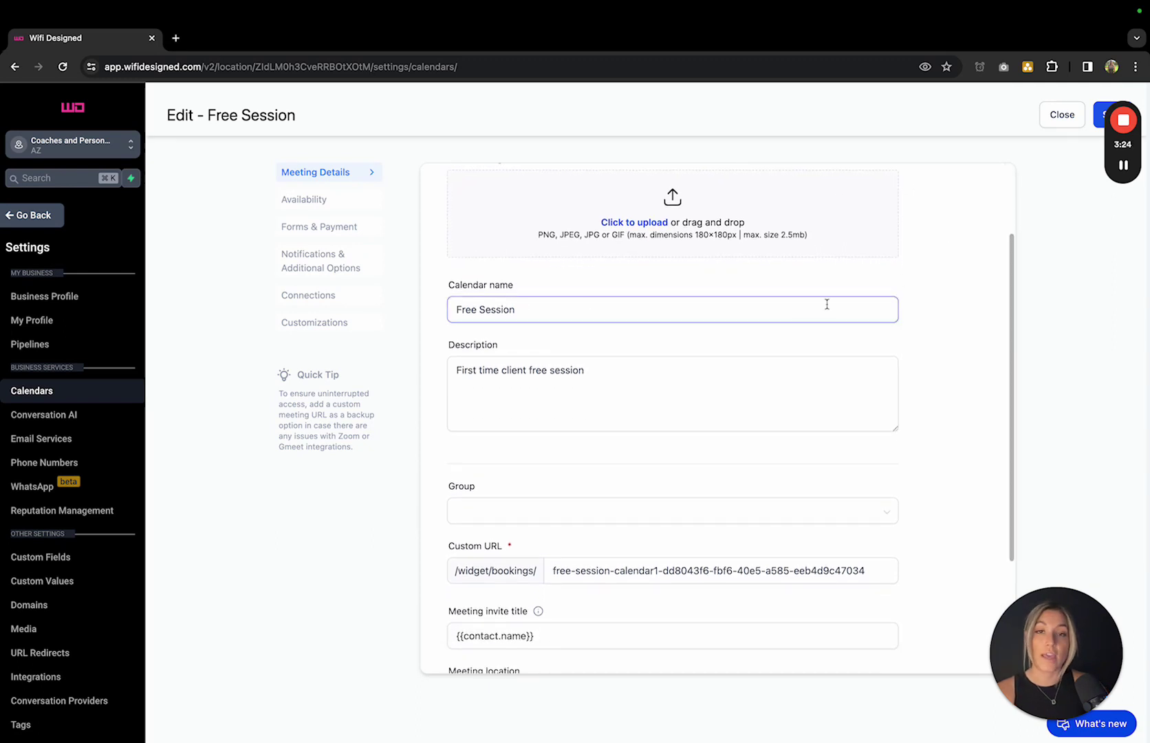
scroll(756, 309, down, 6)
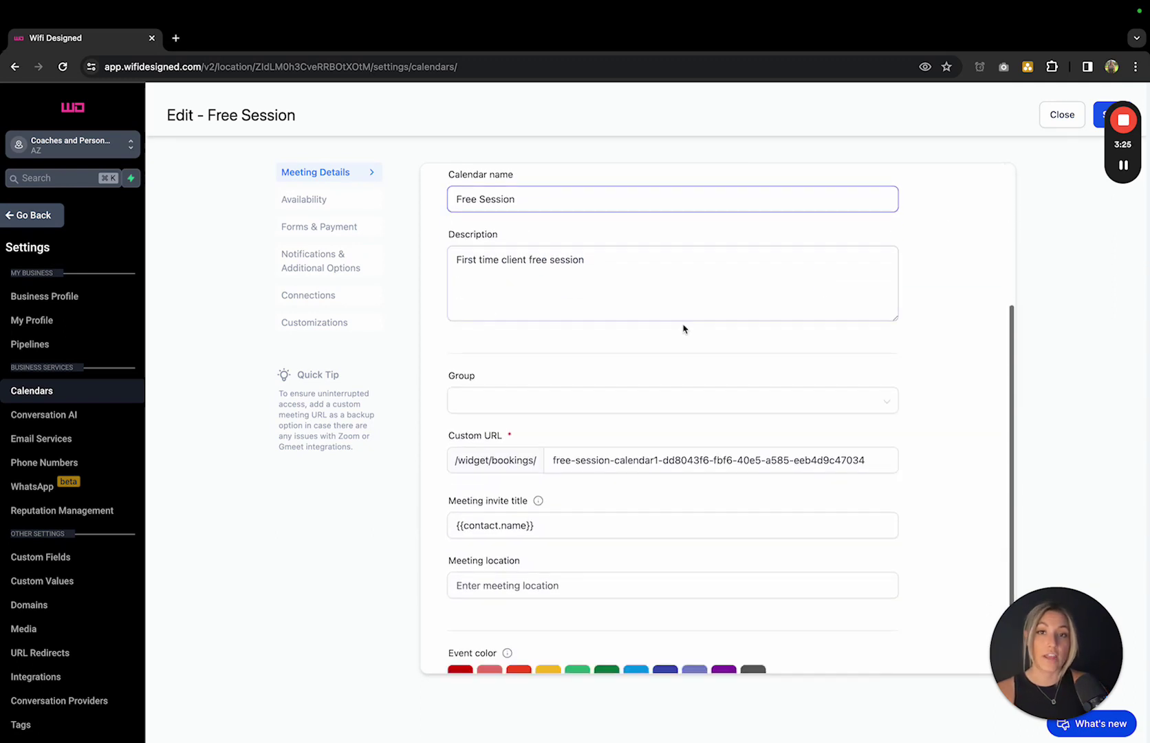
click(765, 387)
click(945, 355)
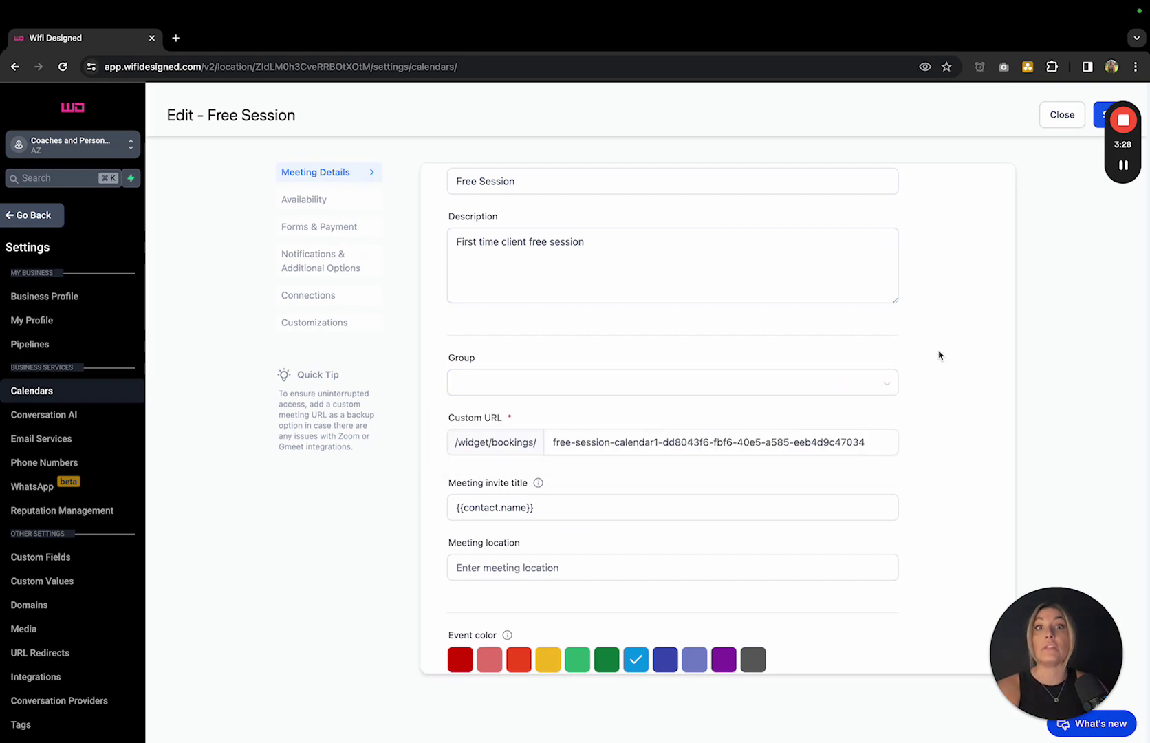
scroll(939, 355, down, 2)
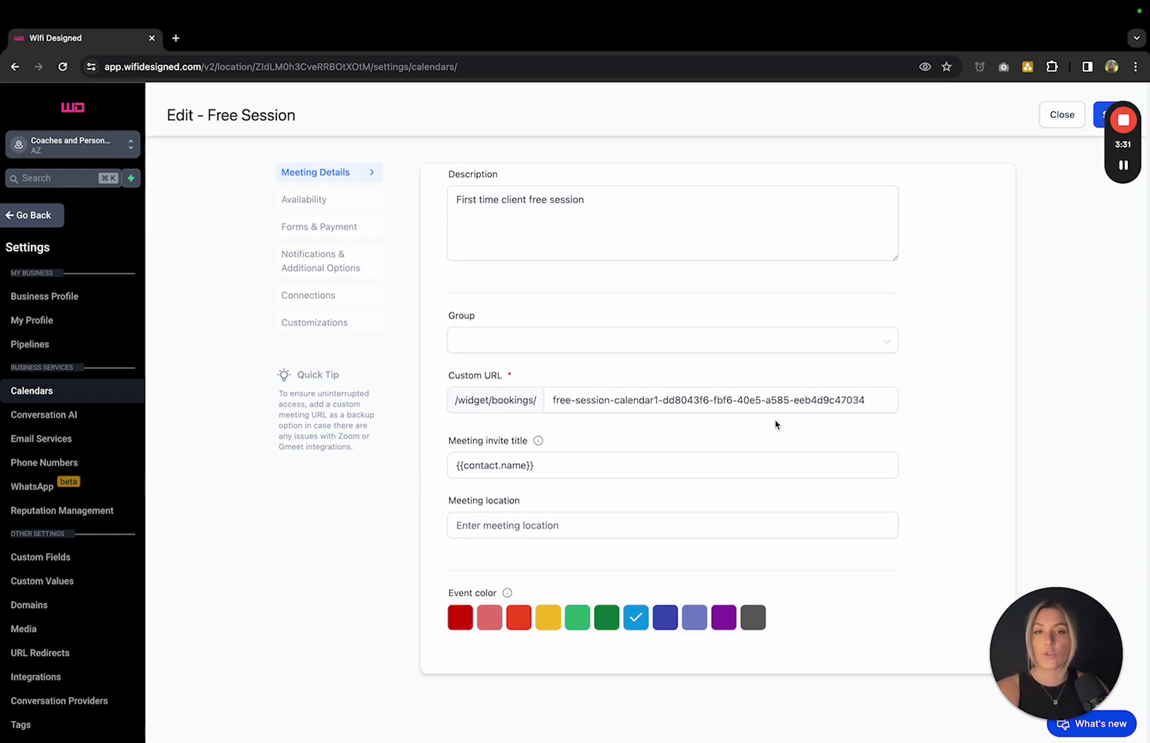
Step: Inspect the custom URL, meeting invite title and meeting location fields in the Free Session calendar's meeting details
click(796, 398)
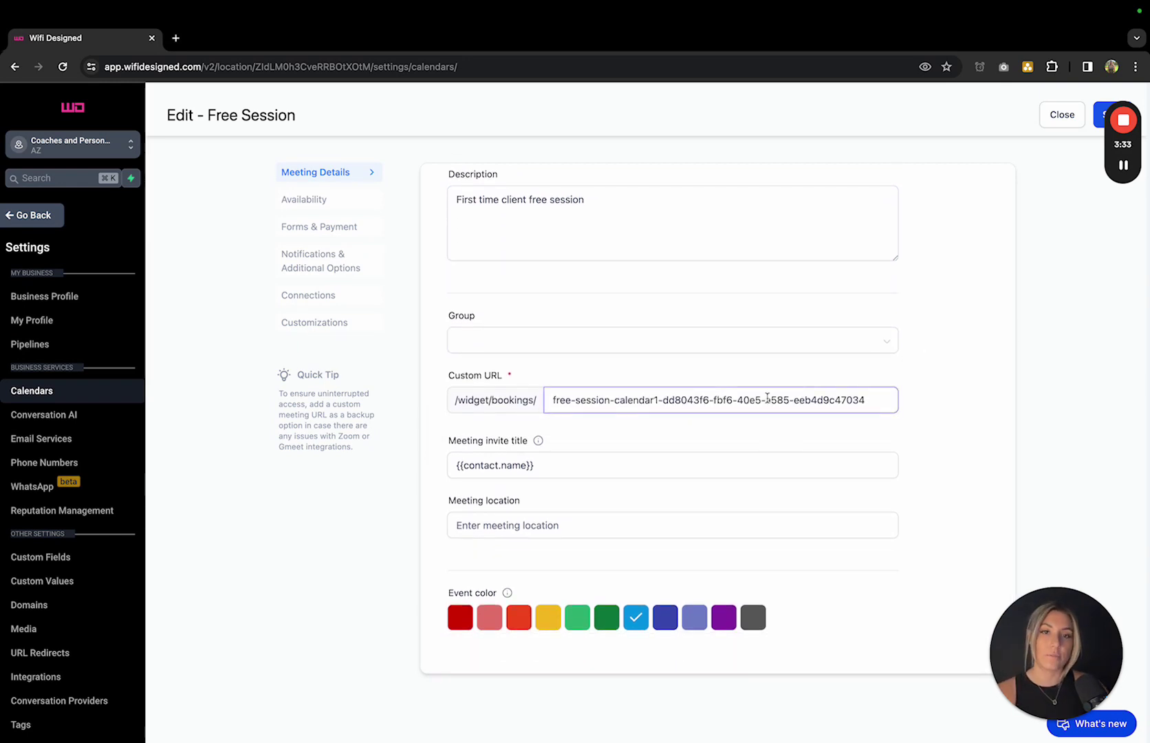
drag(872, 399, 544, 432)
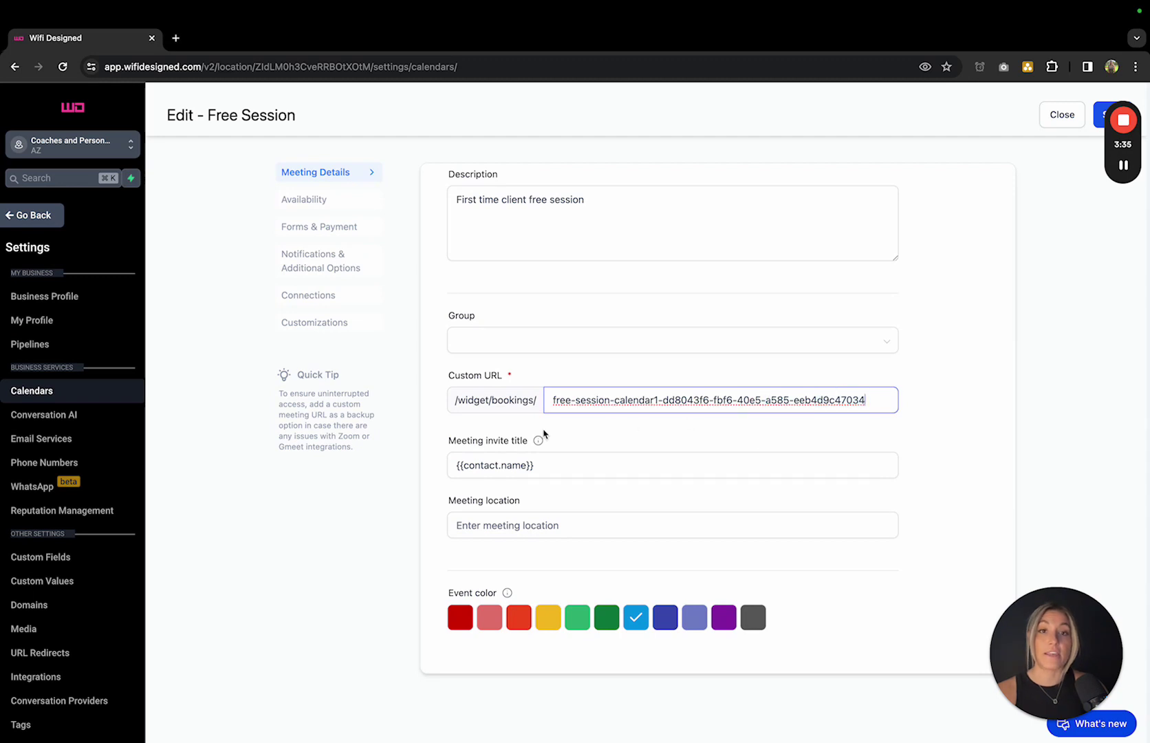
click(651, 439)
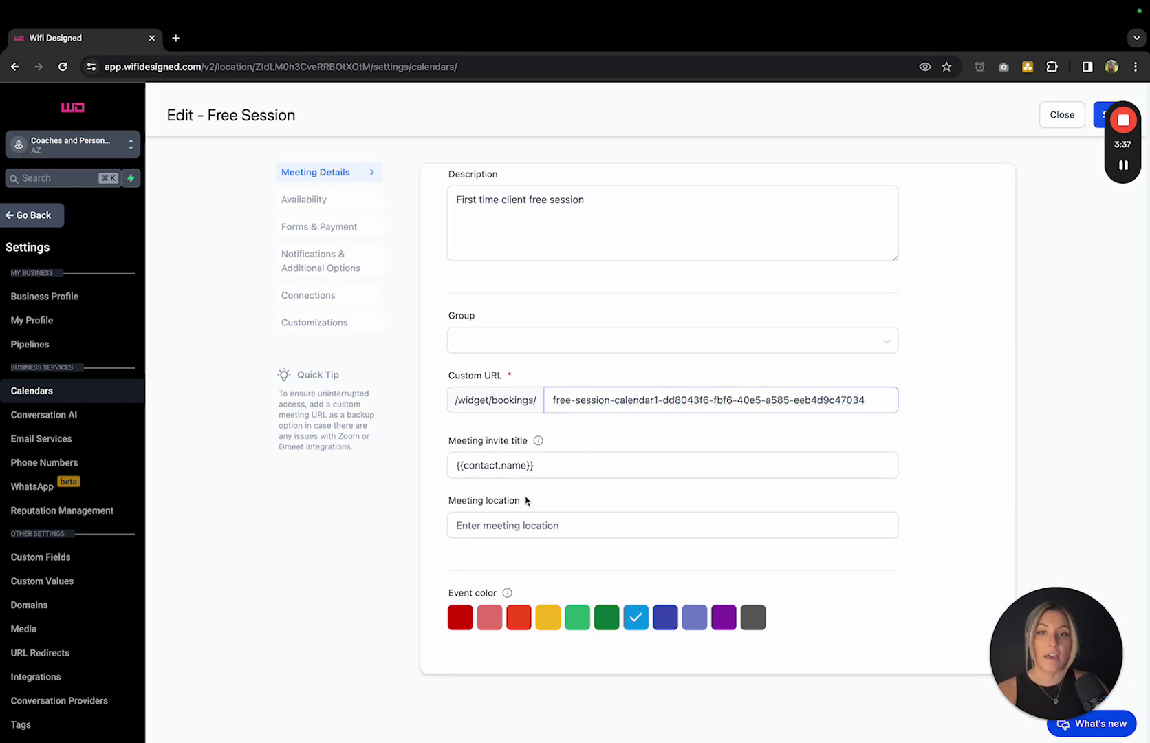
click(526, 465)
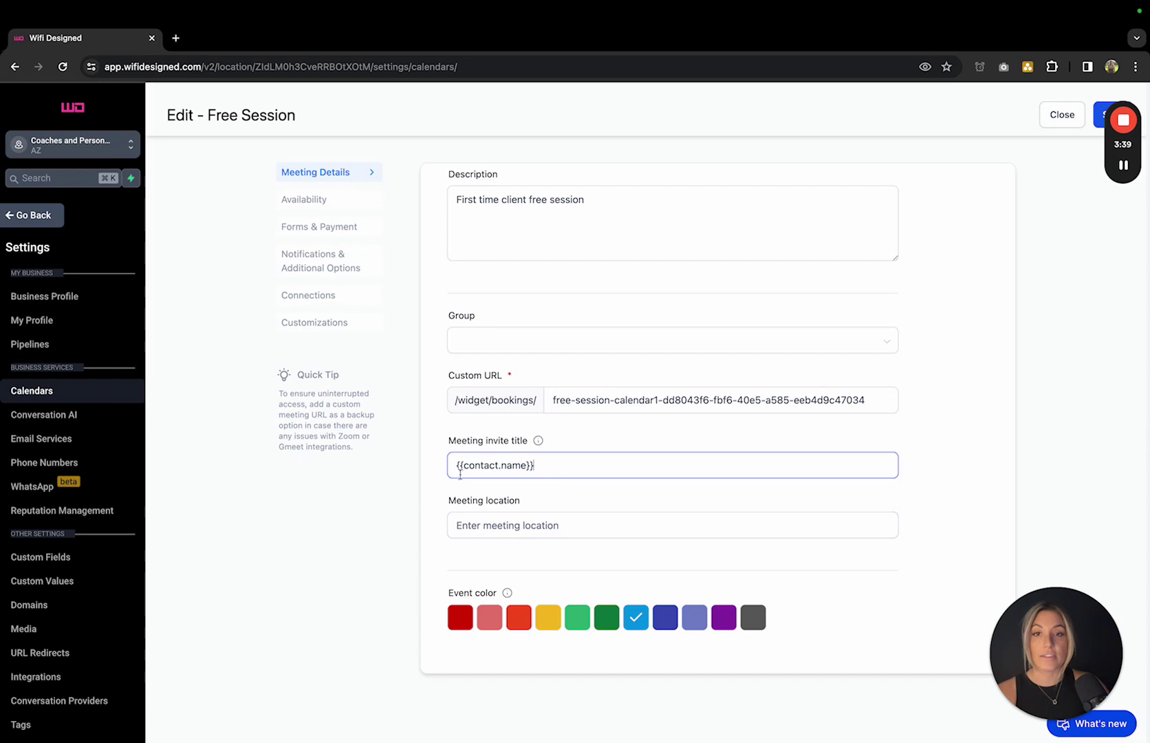
mouse_move(539, 442)
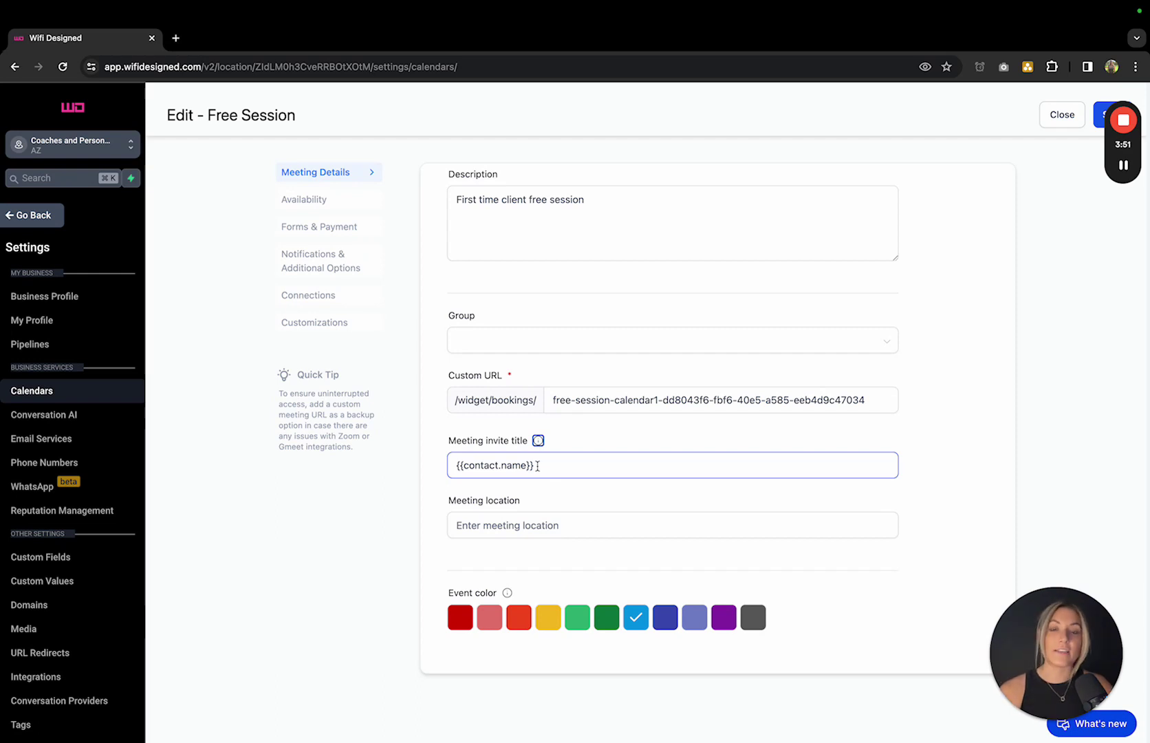
click(551, 464)
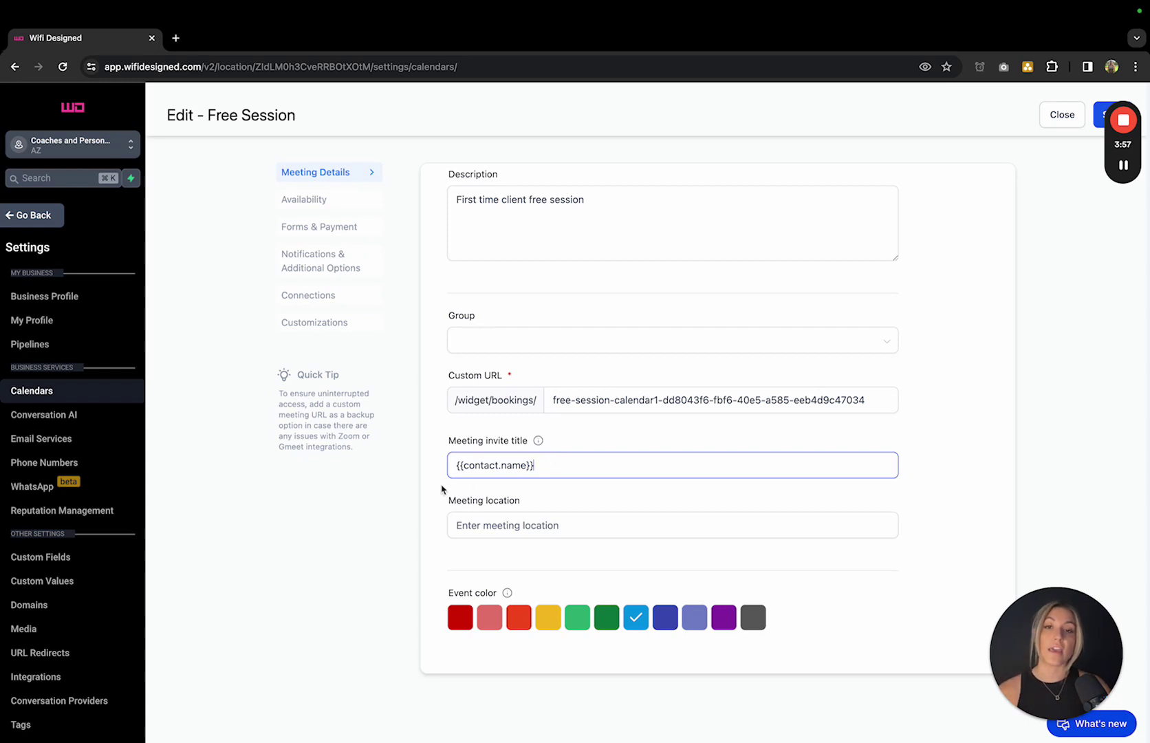
click(531, 525)
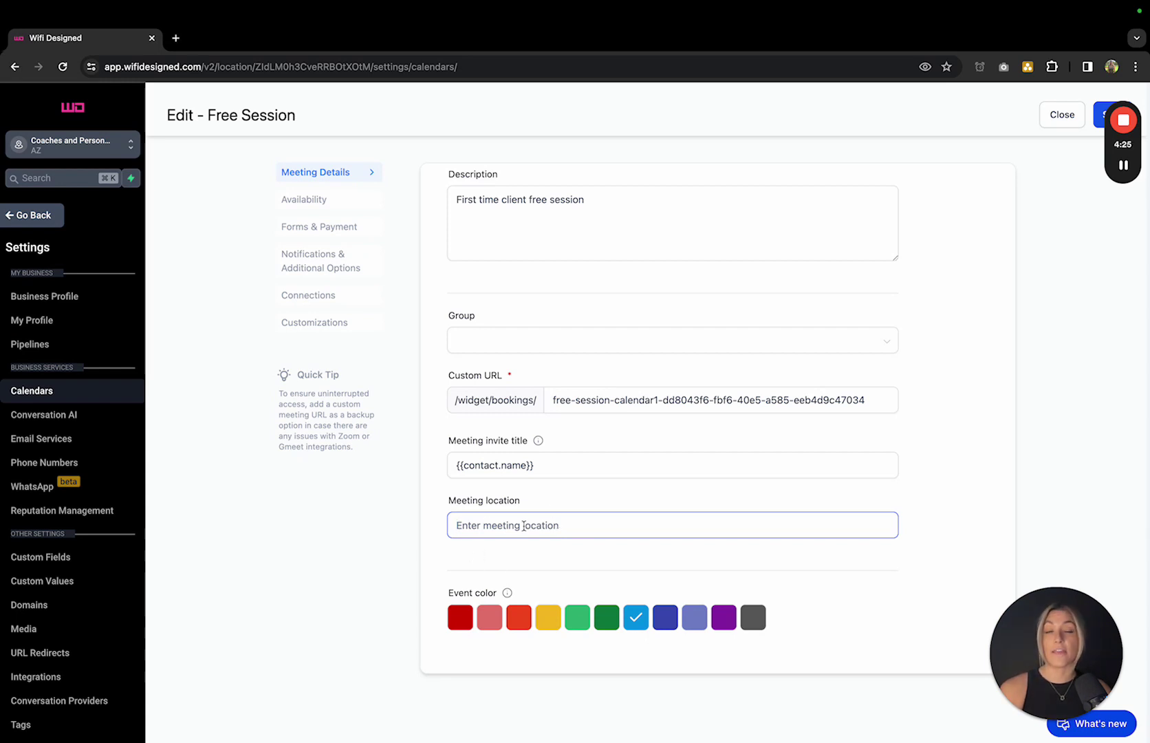
Step: Review the Free Session calendar's availability settings, from the availability type and weekday hours down to the meeting limits
scroll(525, 525, up, 5)
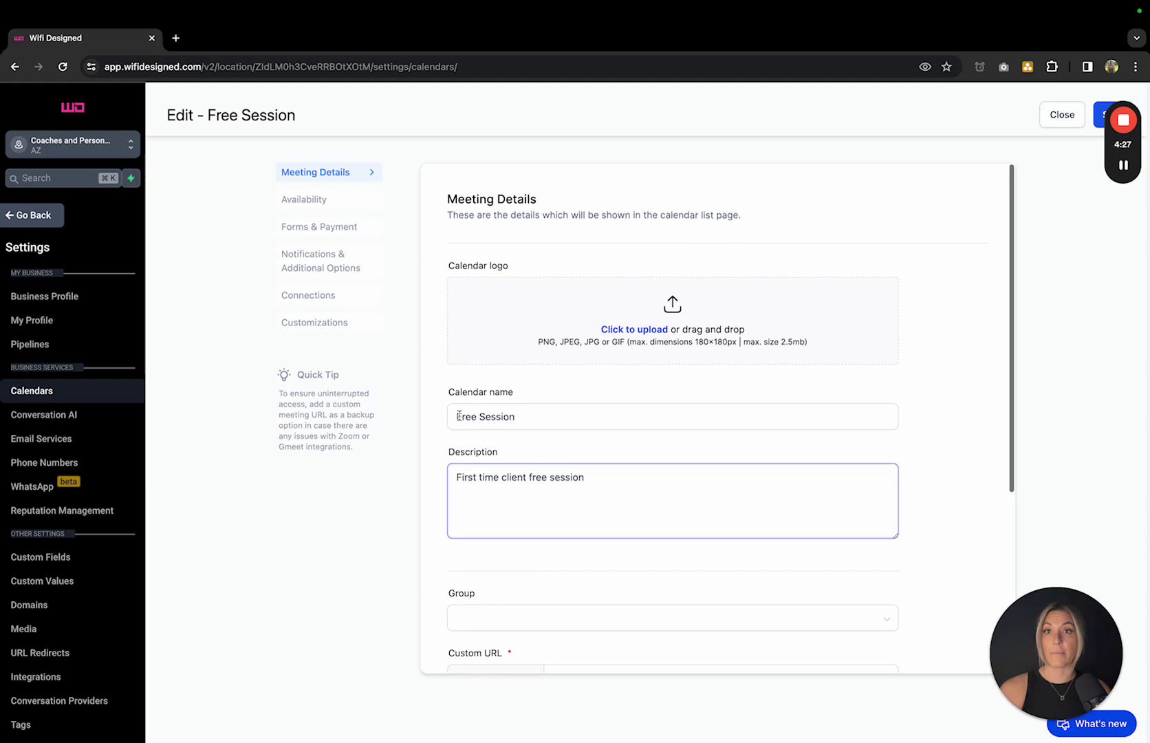
click(307, 201)
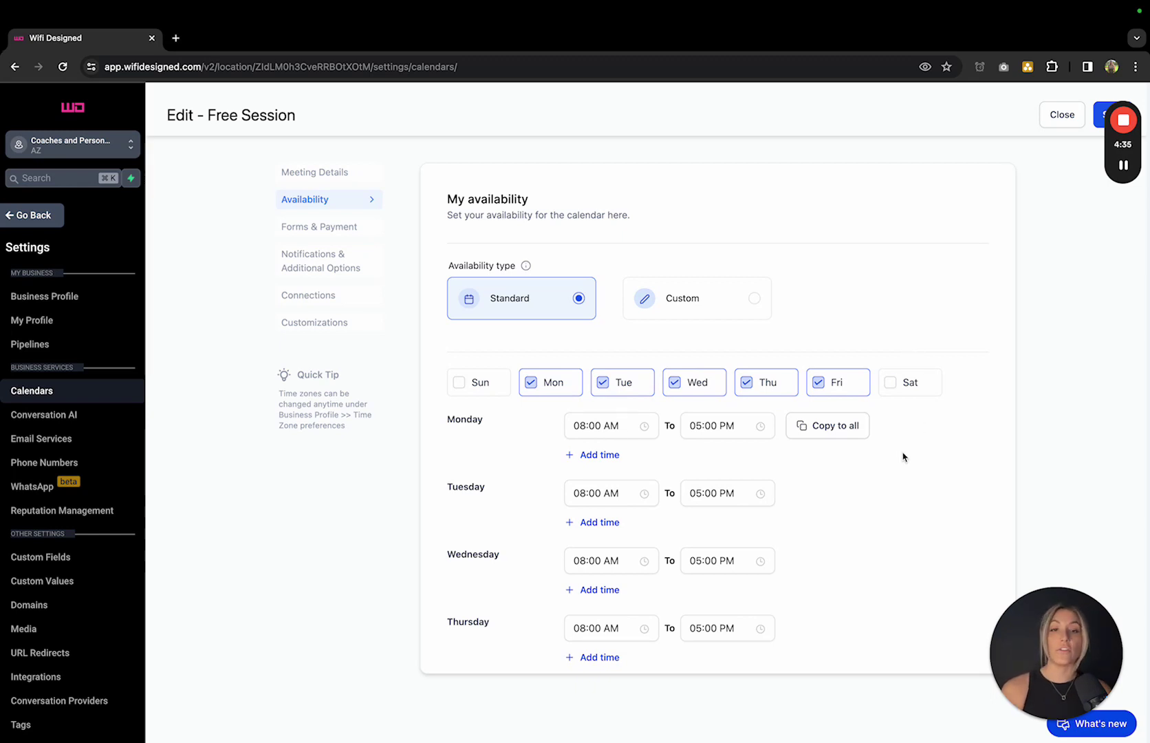
scroll(898, 456, down, 4)
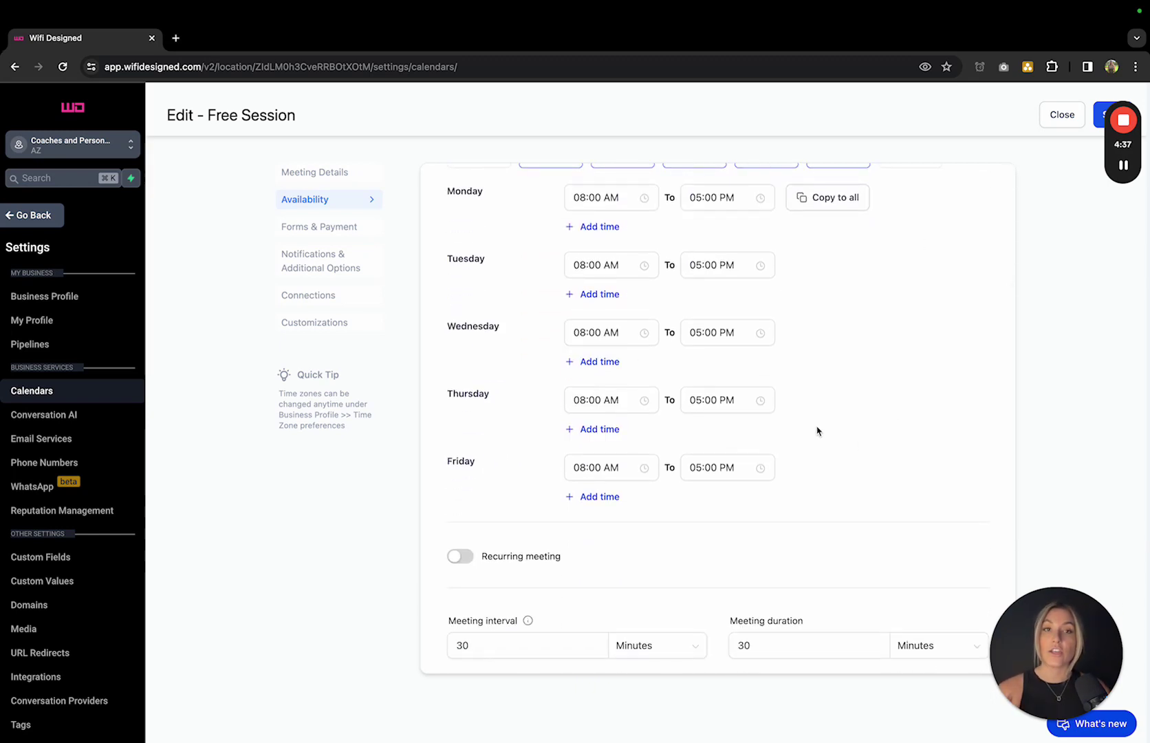
scroll(818, 430, down, 2)
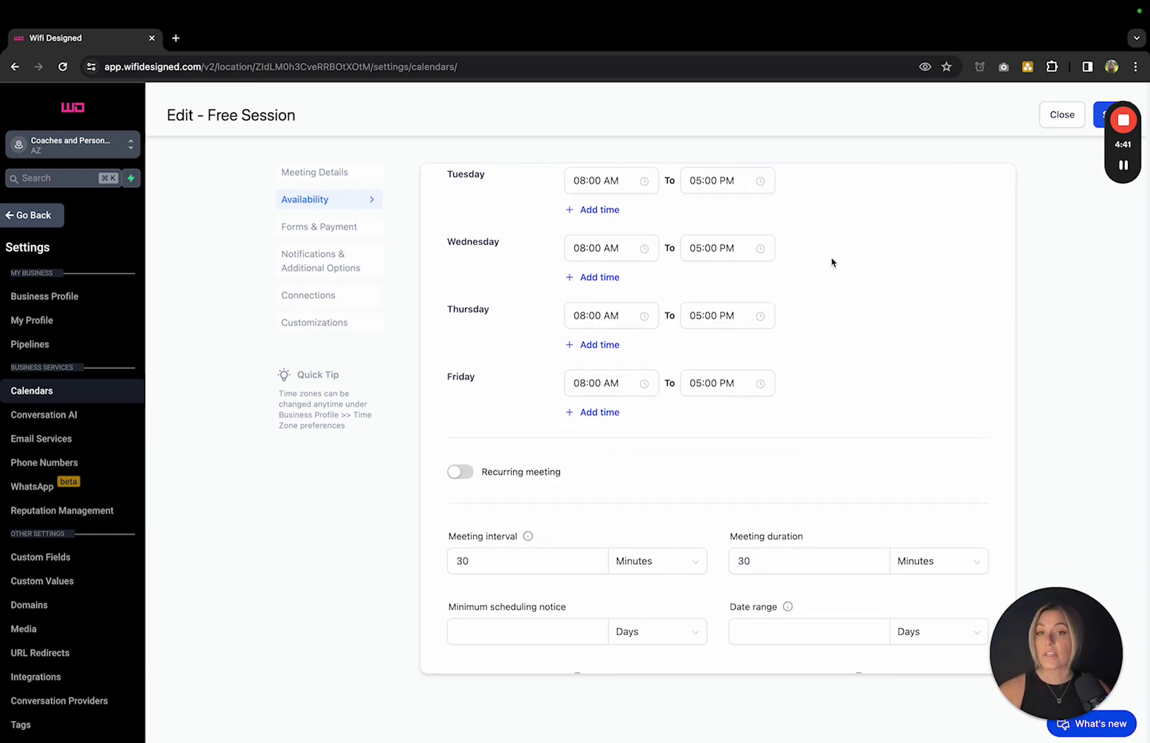
scroll(837, 315, down, 3)
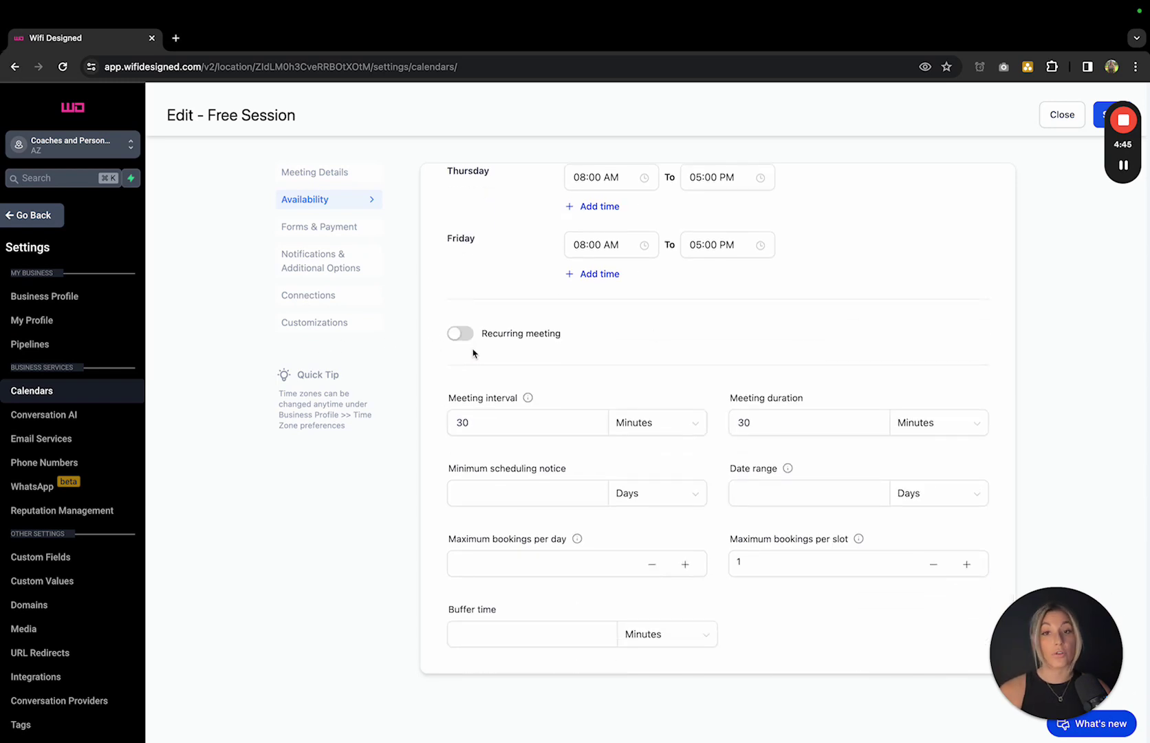
scroll(473, 353, down, 1)
Step: Set the Free Session calendar's meeting interval to 1 hour
click(490, 406)
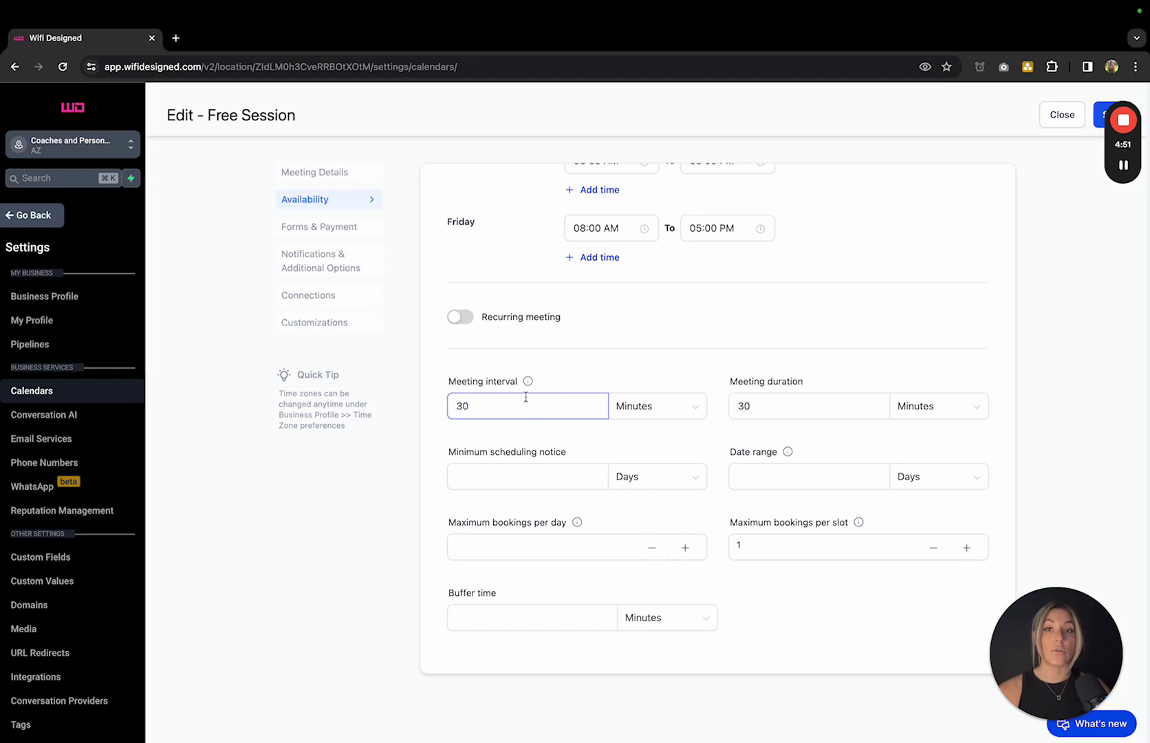
mouse_move(529, 382)
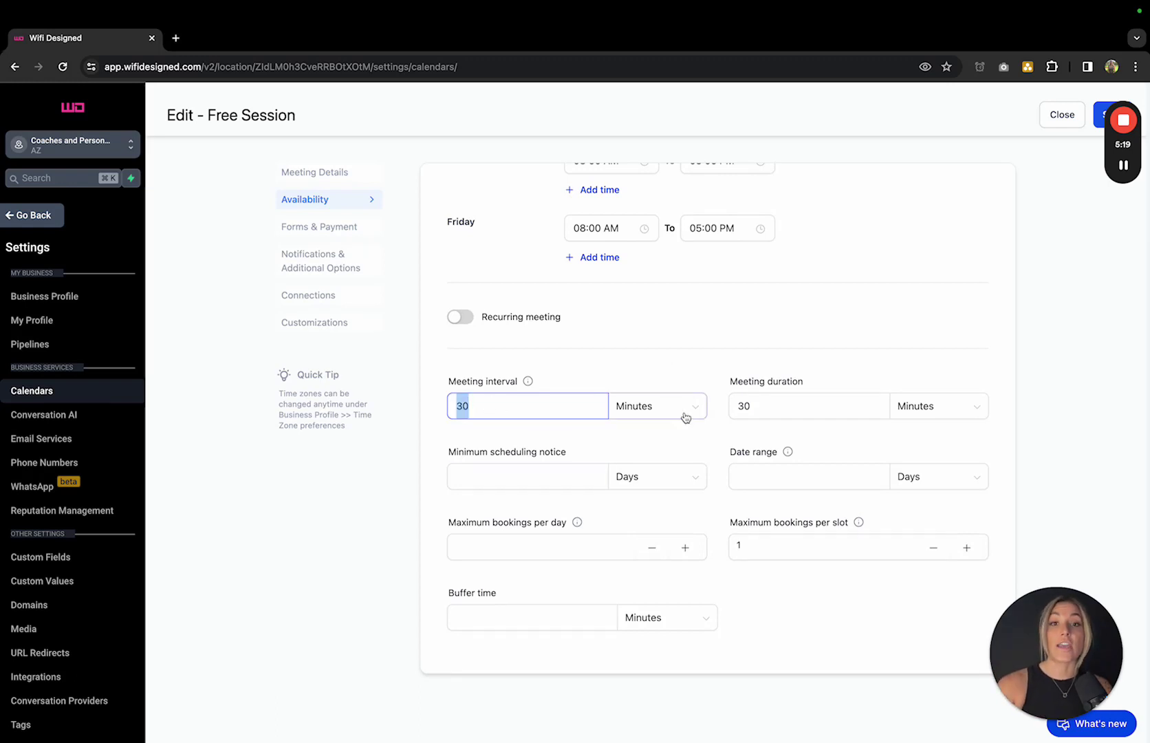
click(687, 410)
click(662, 456)
double_click(490, 401)
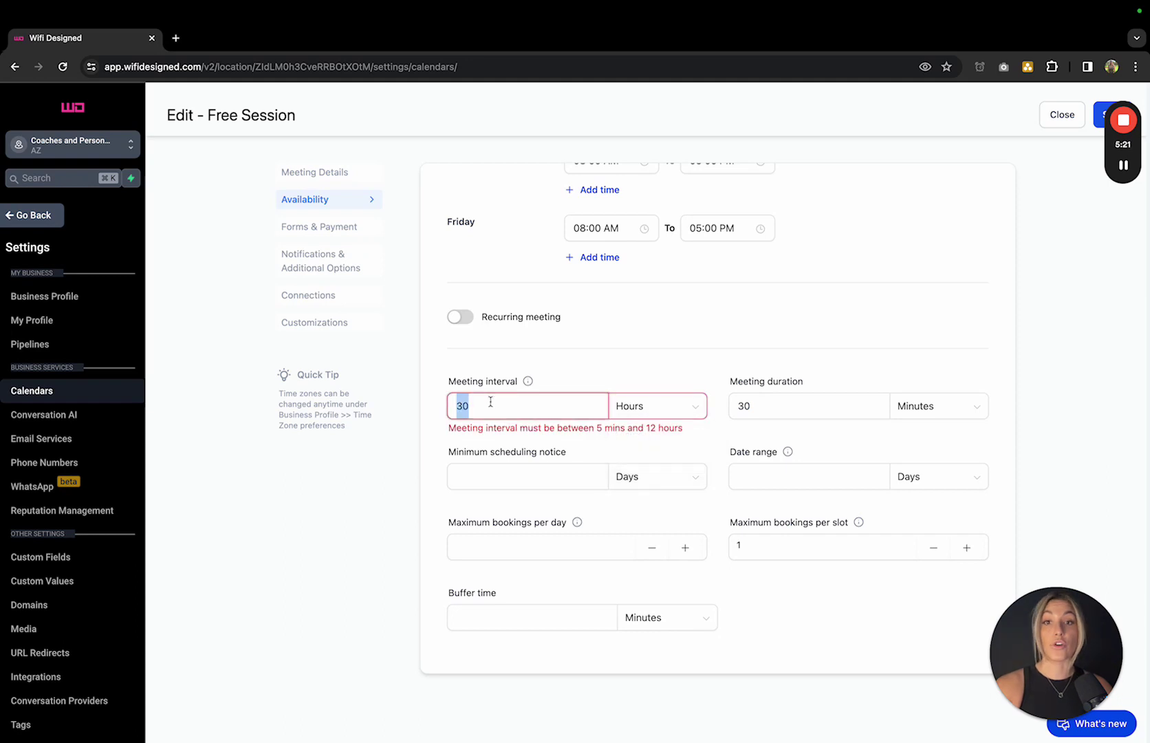
text(1)
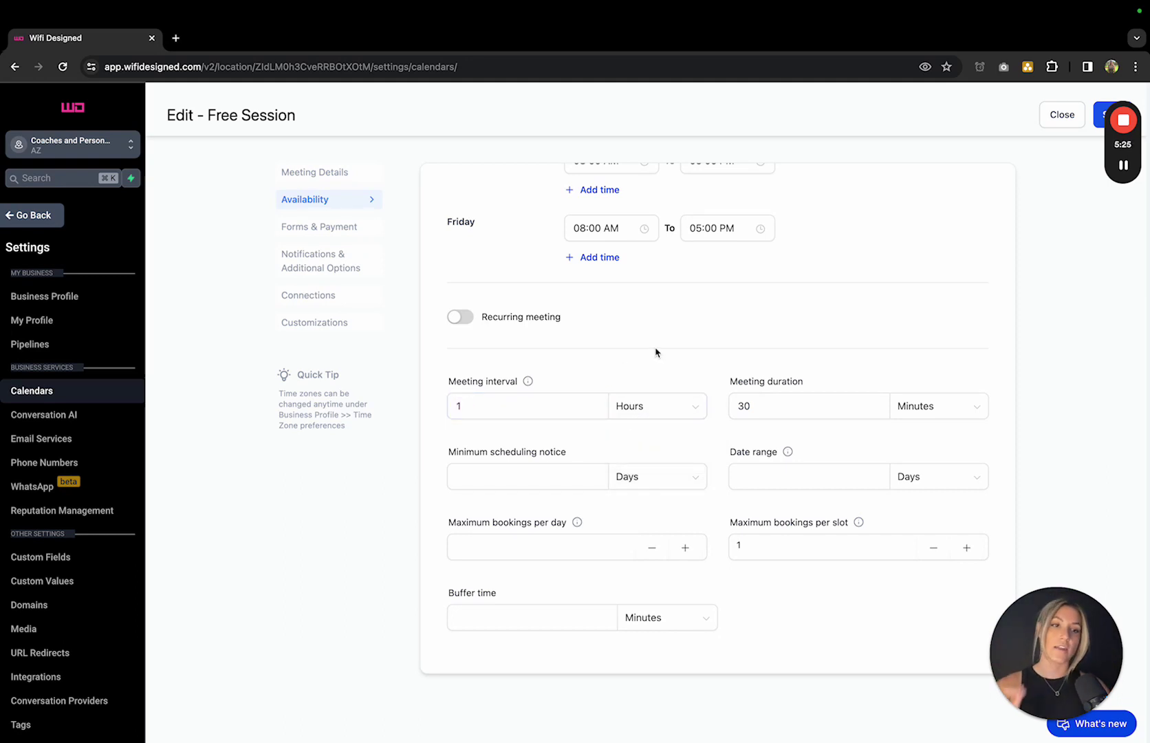
Step: Set the meeting duration to 1 hour
click(759, 415)
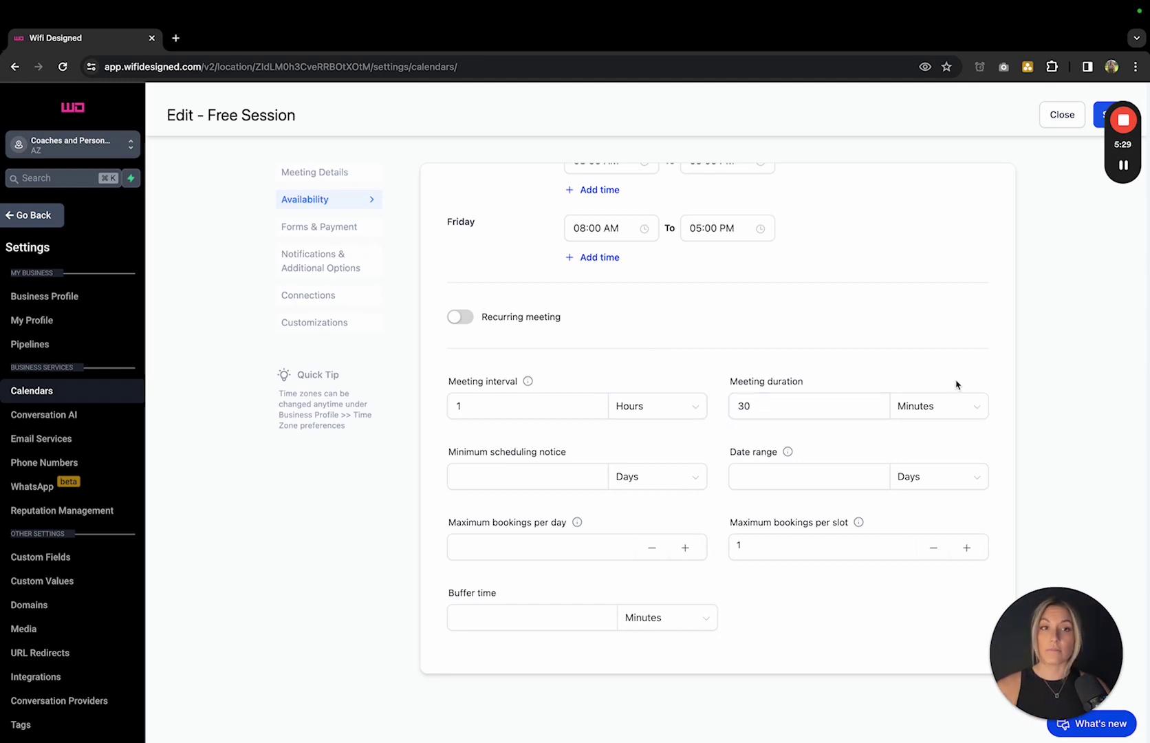
double_click(805, 407)
text(1)
click(935, 404)
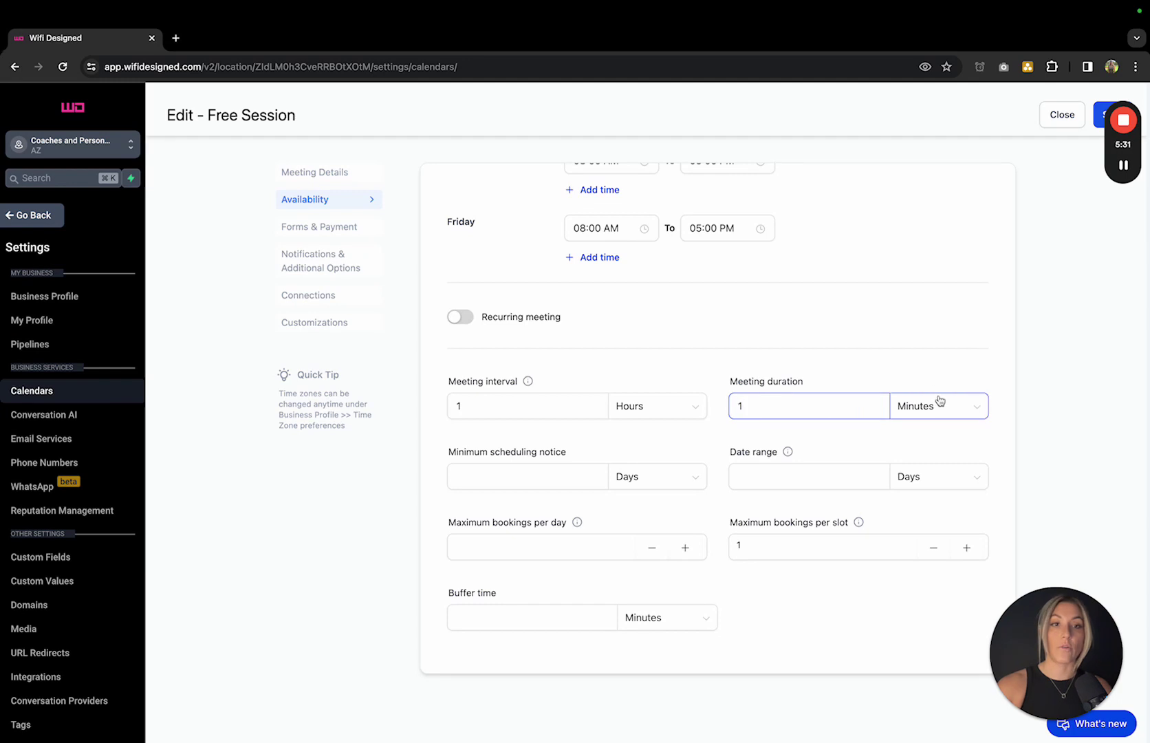
click(922, 458)
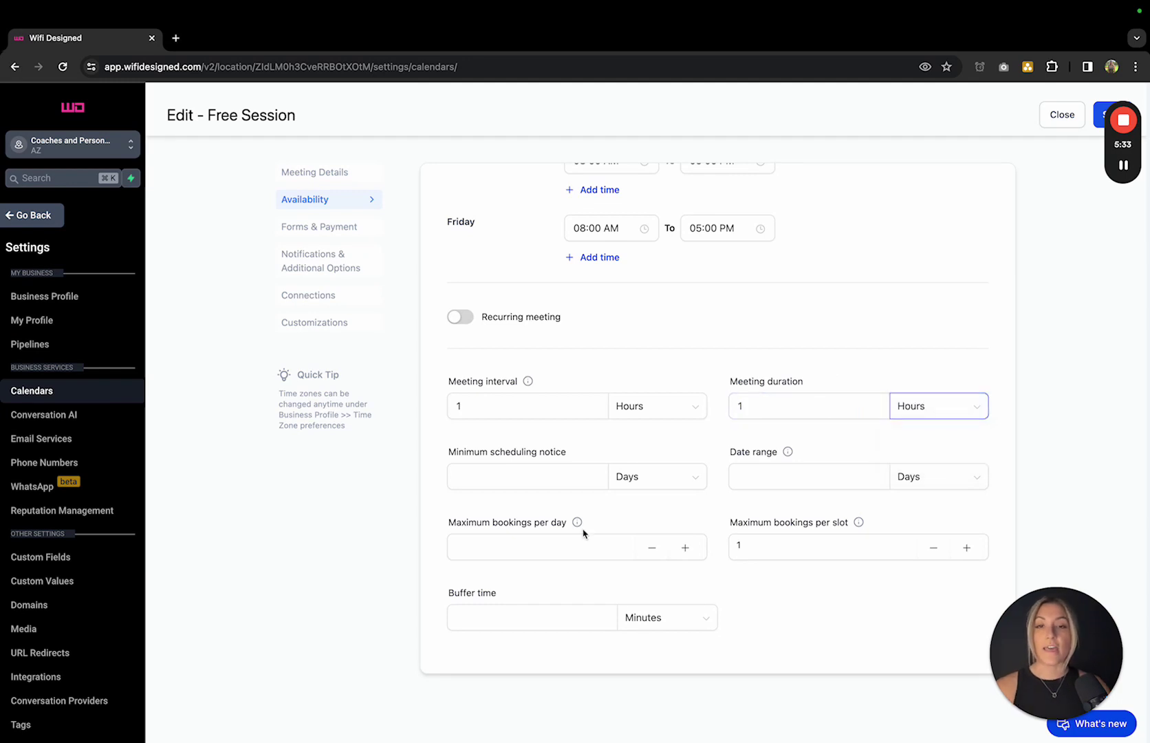
Step: Inspect the minimum scheduling notice and date range fields, including their available time units
click(555, 476)
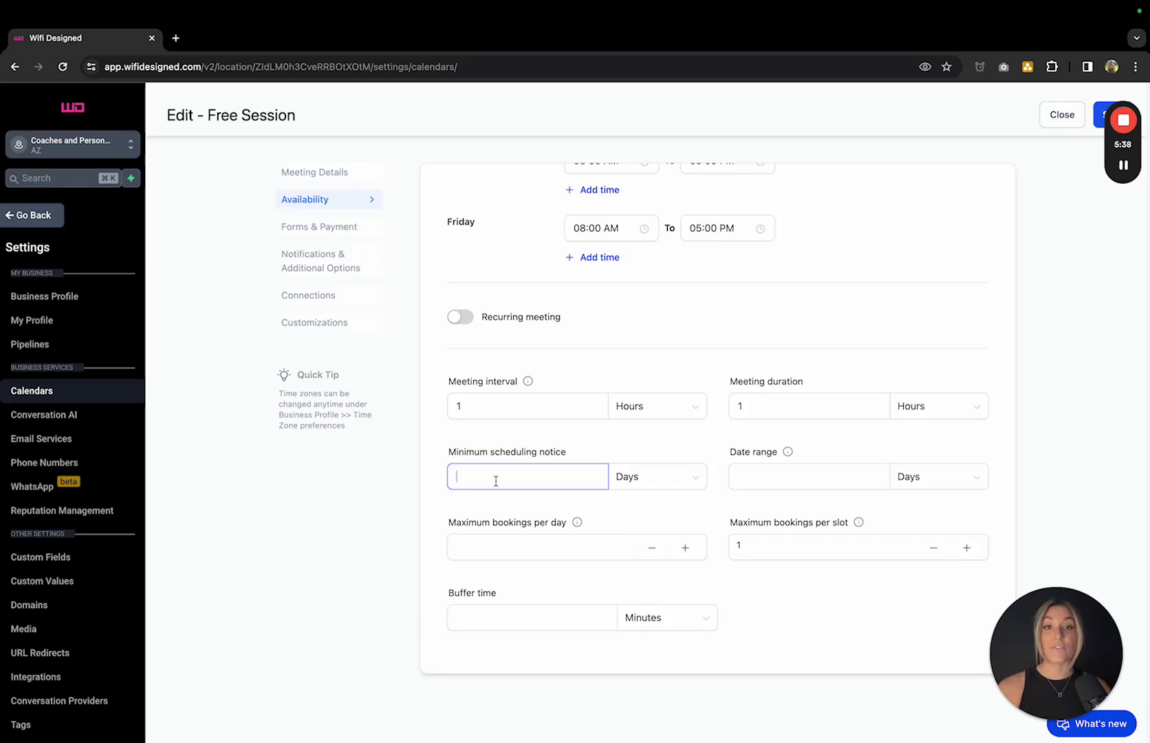
click(647, 475)
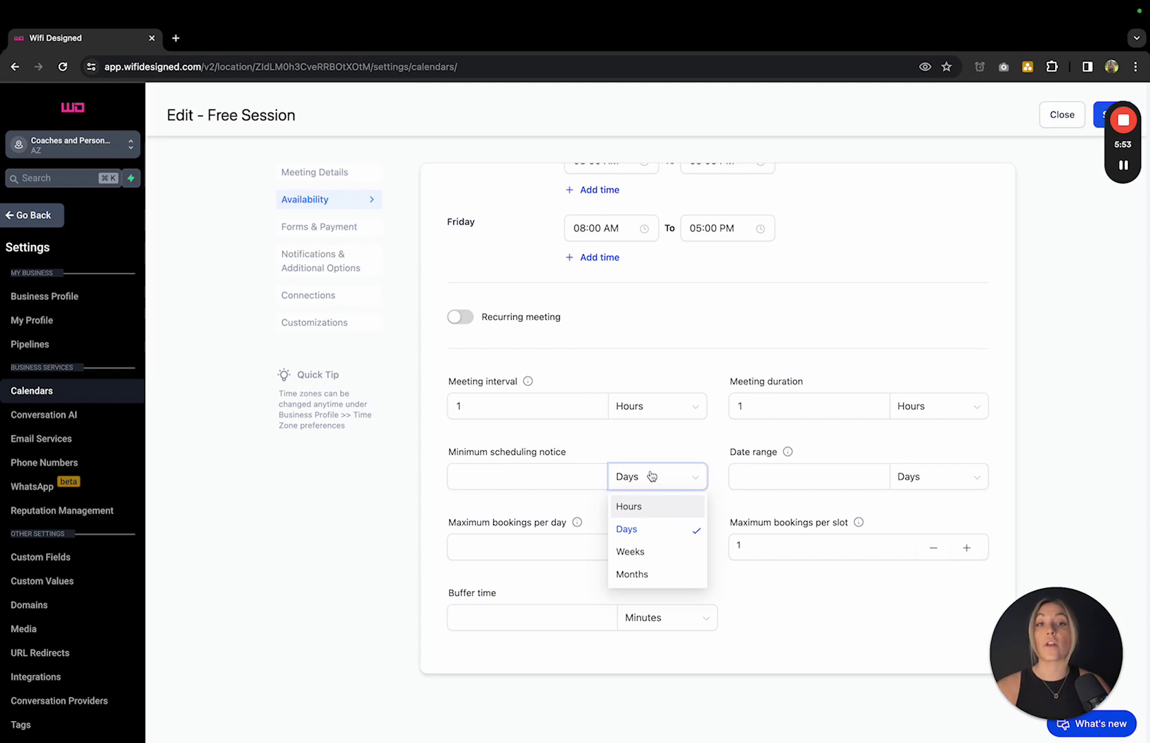
click(676, 447)
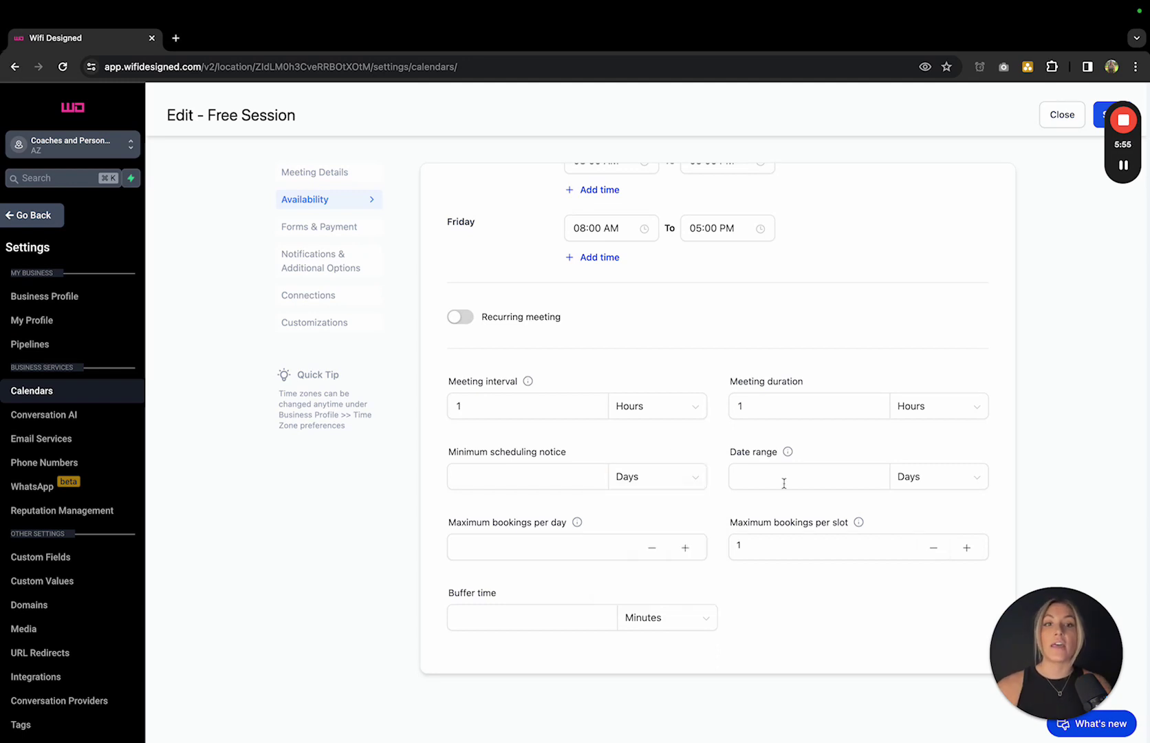
click(785, 481)
click(920, 481)
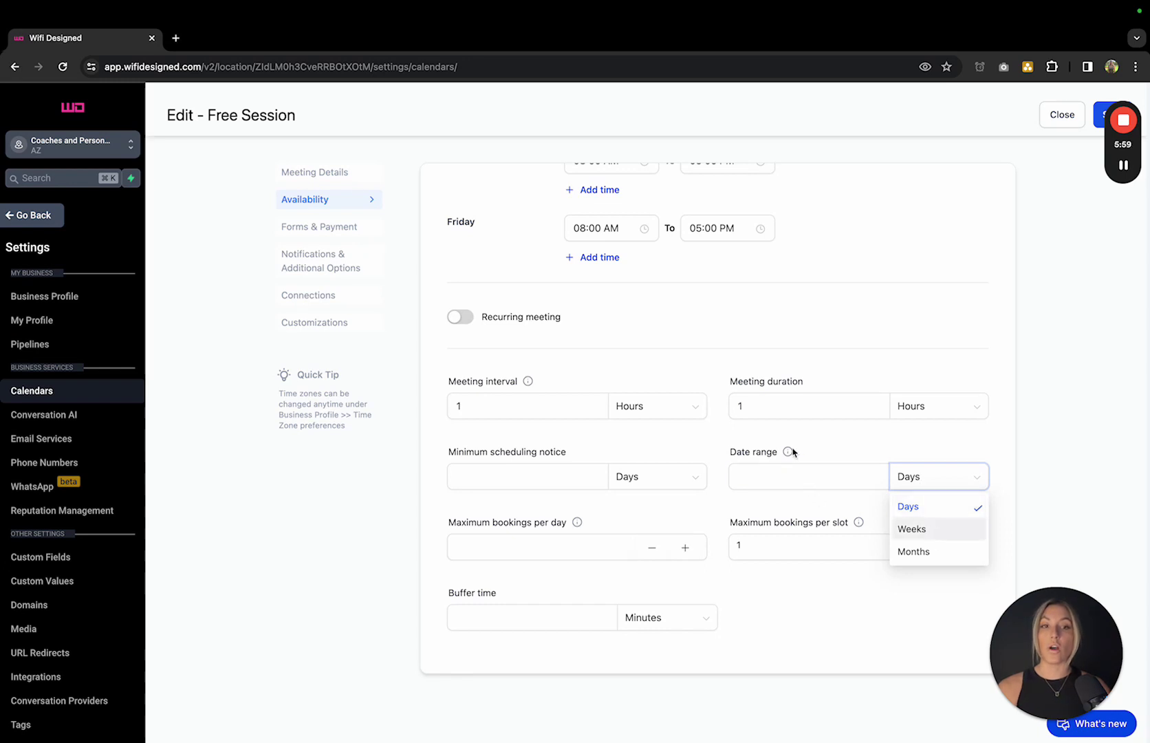
mouse_move(790, 452)
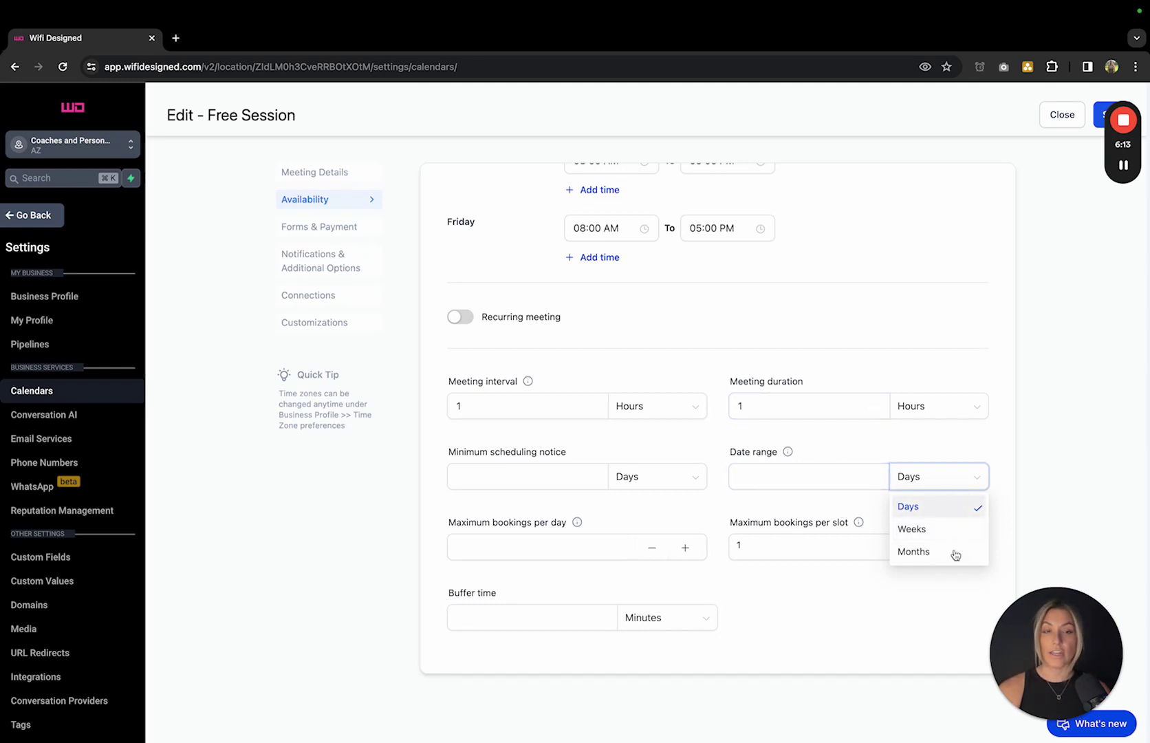
click(676, 501)
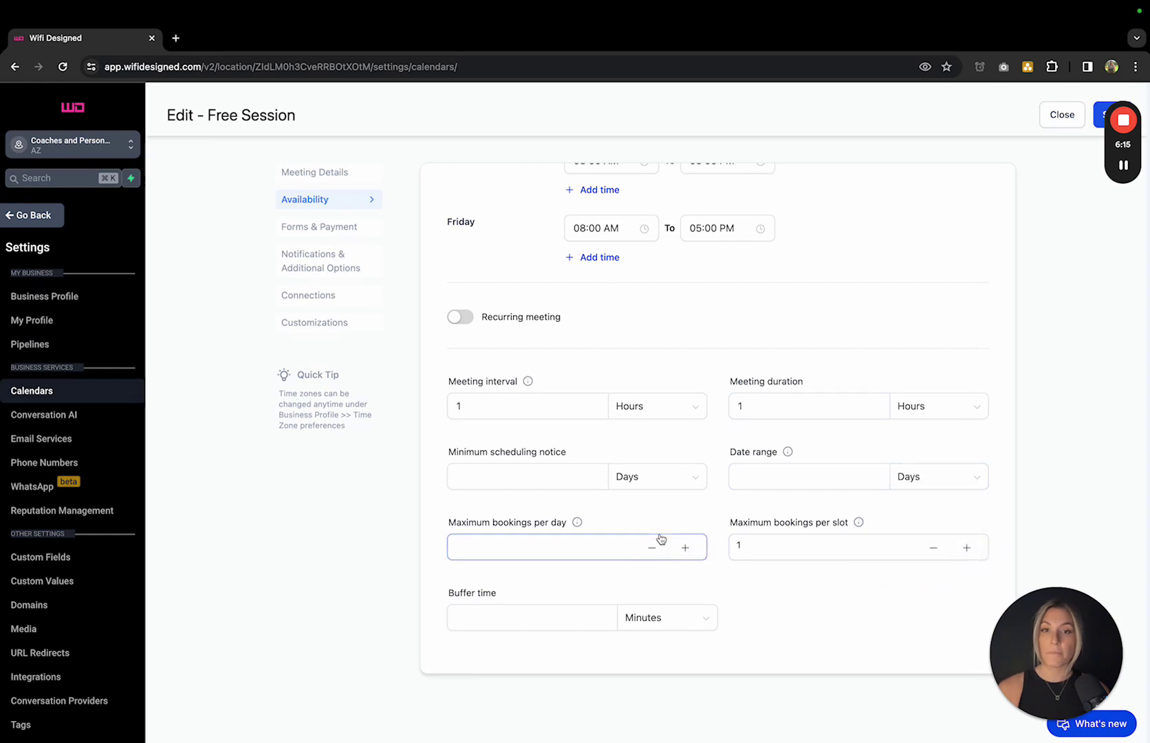
Step: Inspect the maximum bookings per day, maximum bookings per slot and buffer time fields in the availability settings
click(569, 550)
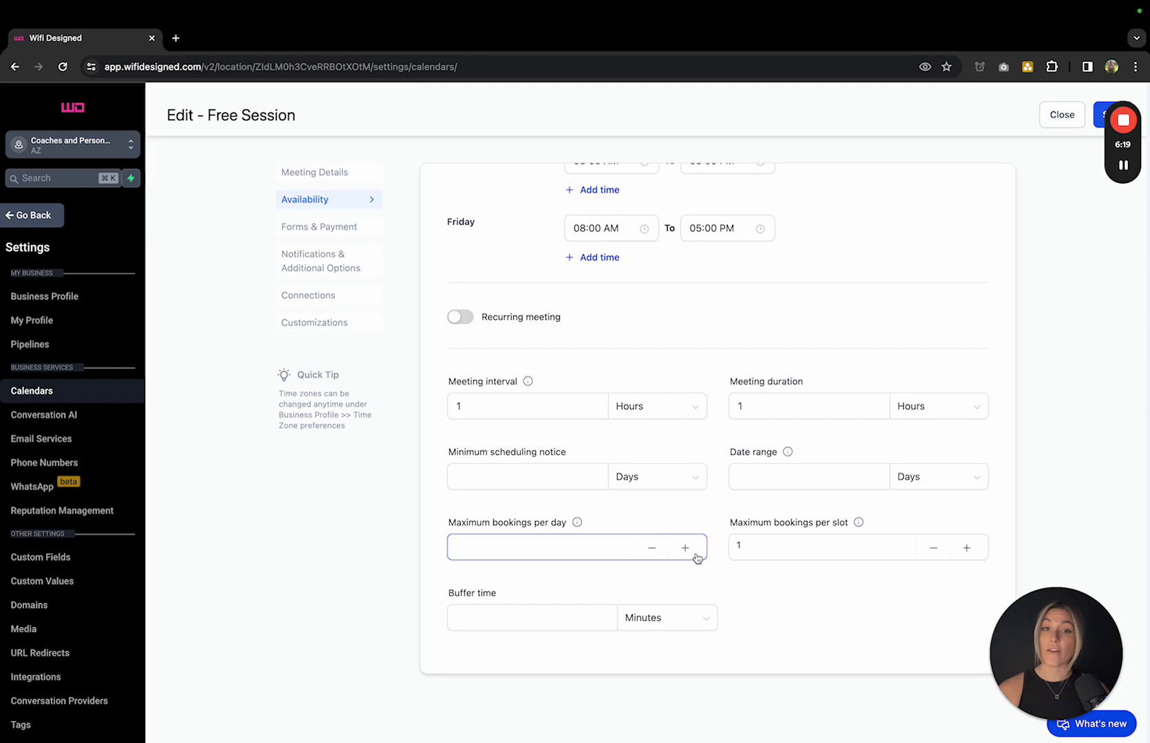
click(653, 567)
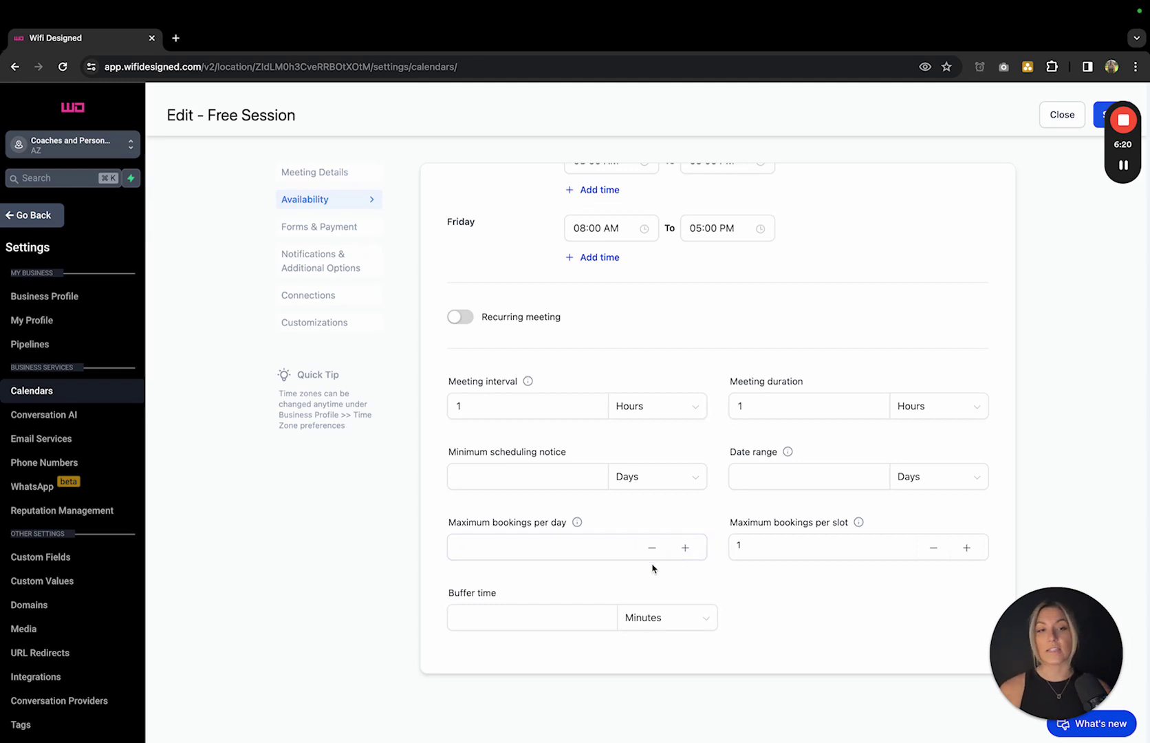
click(578, 546)
click(710, 535)
click(736, 541)
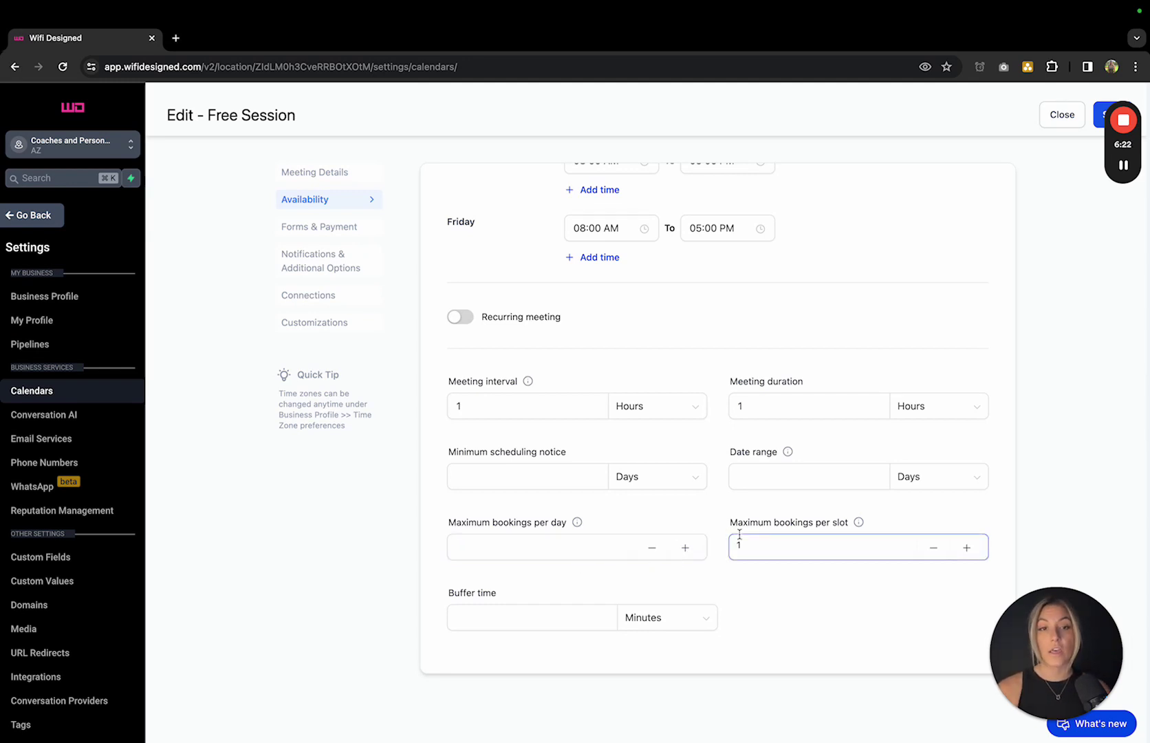
click(818, 545)
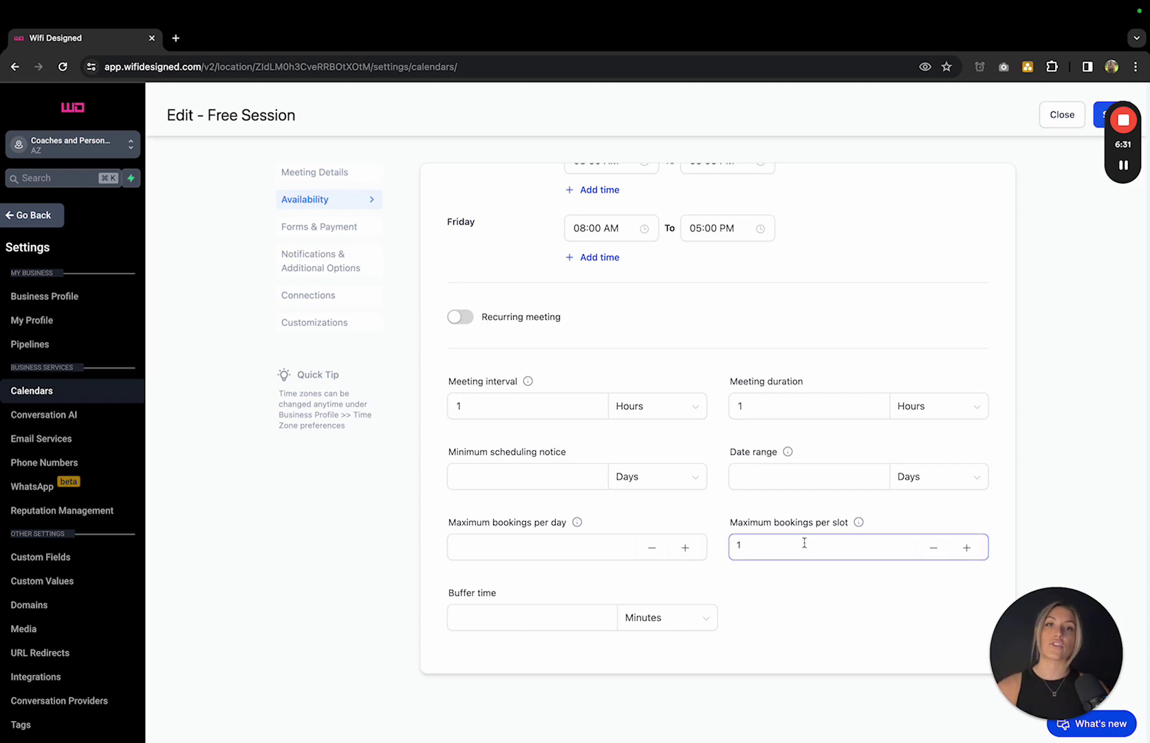
click(472, 620)
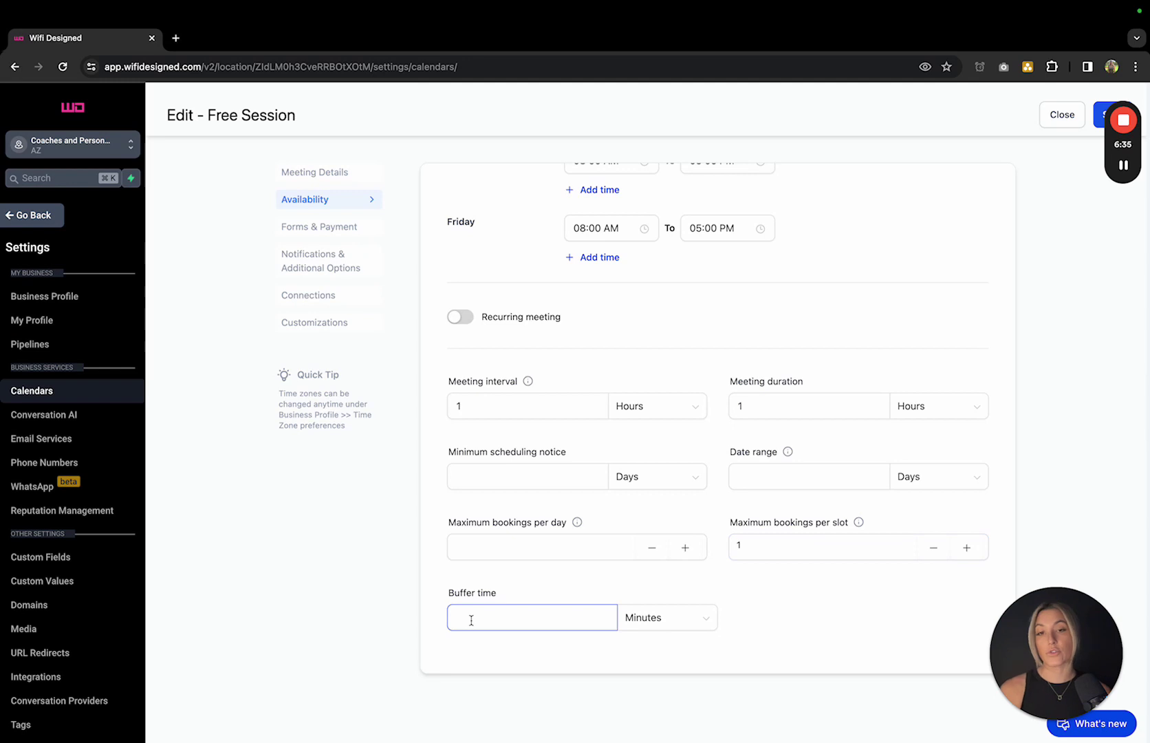
Step: Change the calendar's booking form to Default (First name, Last name, Email, Phone, Notes) in the forms and payment settings
scroll(475, 516, up, 5)
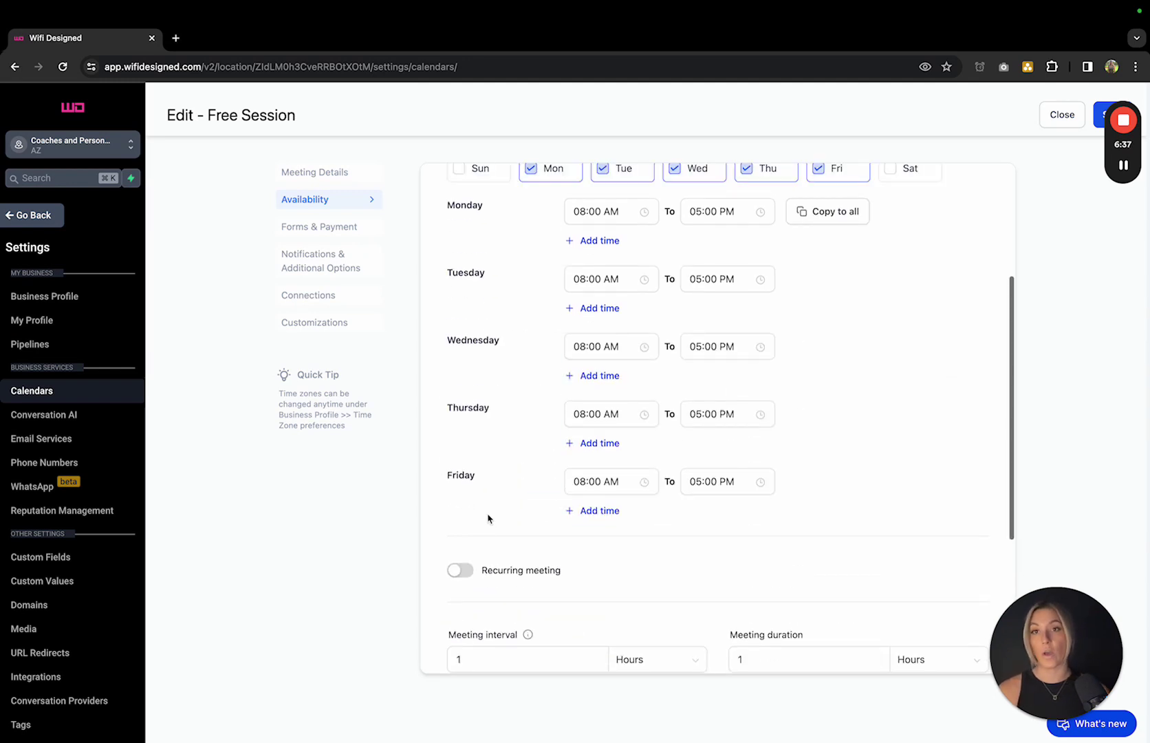
click(330, 229)
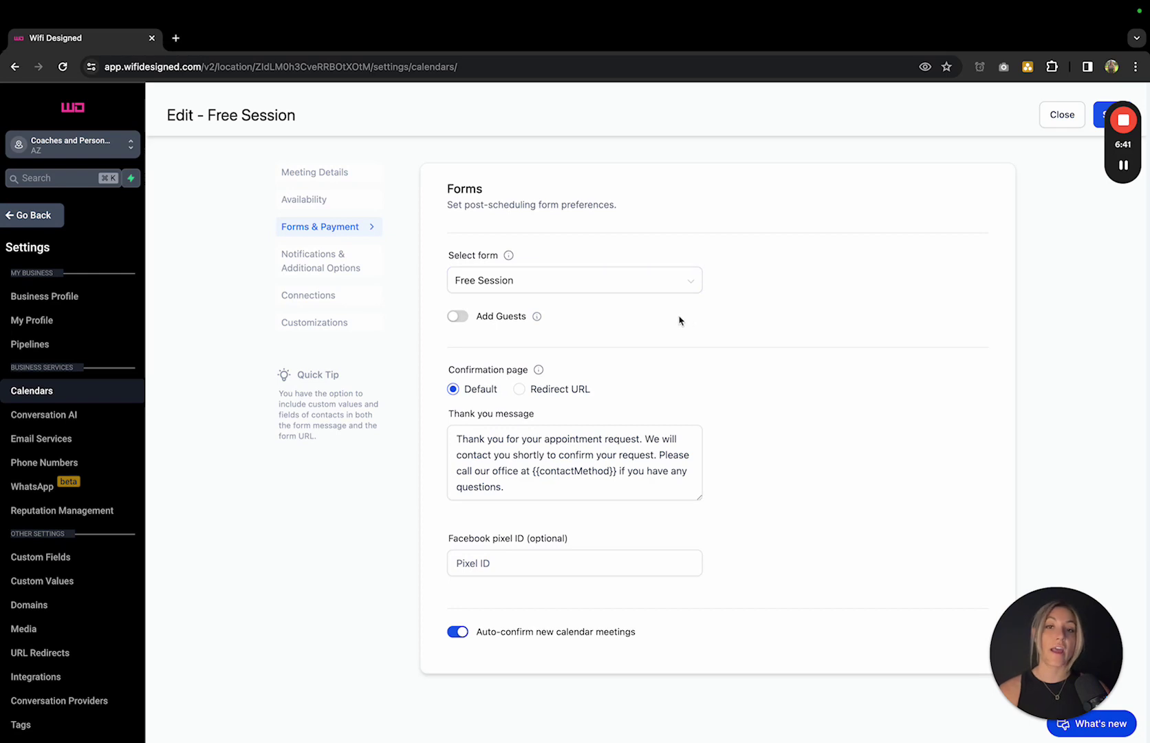
click(659, 289)
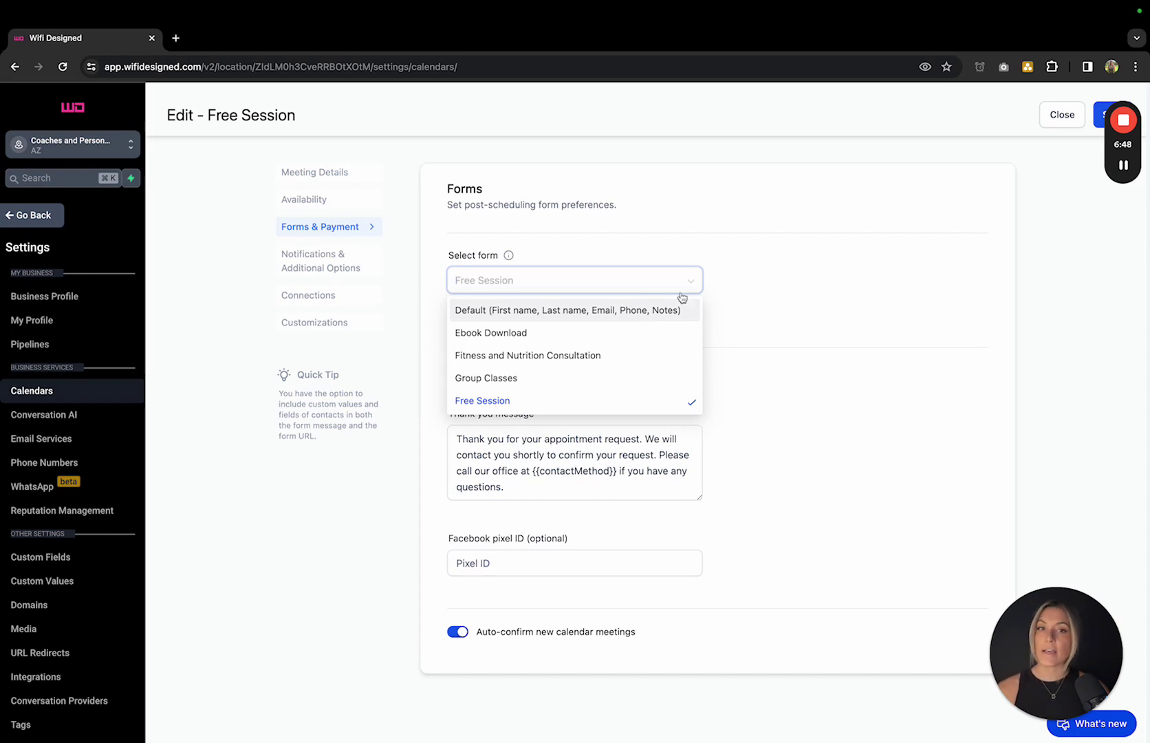
click(633, 311)
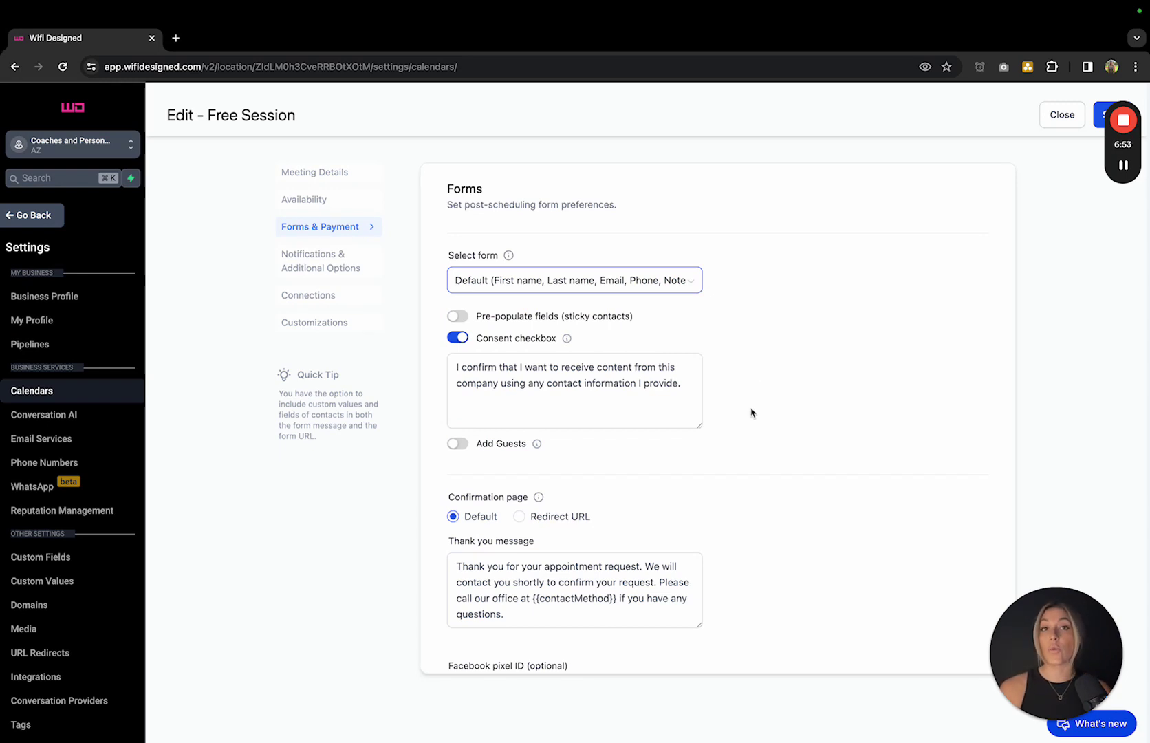
scroll(719, 409, down, 1)
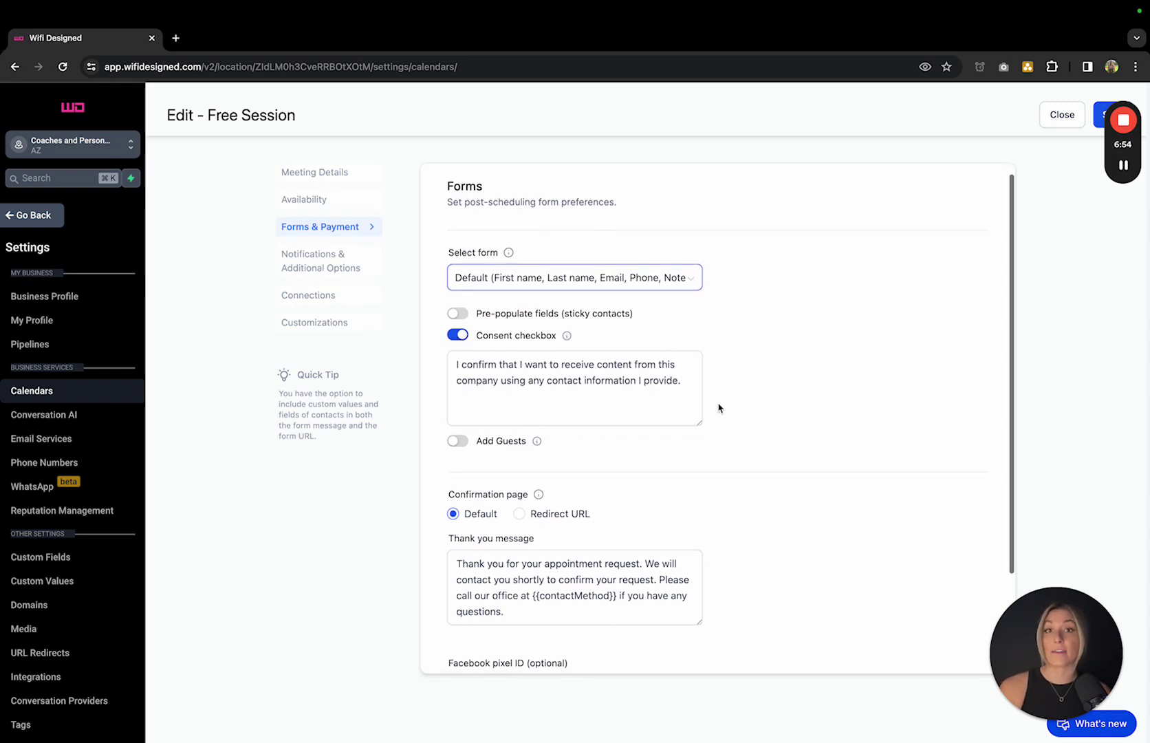
click(679, 282)
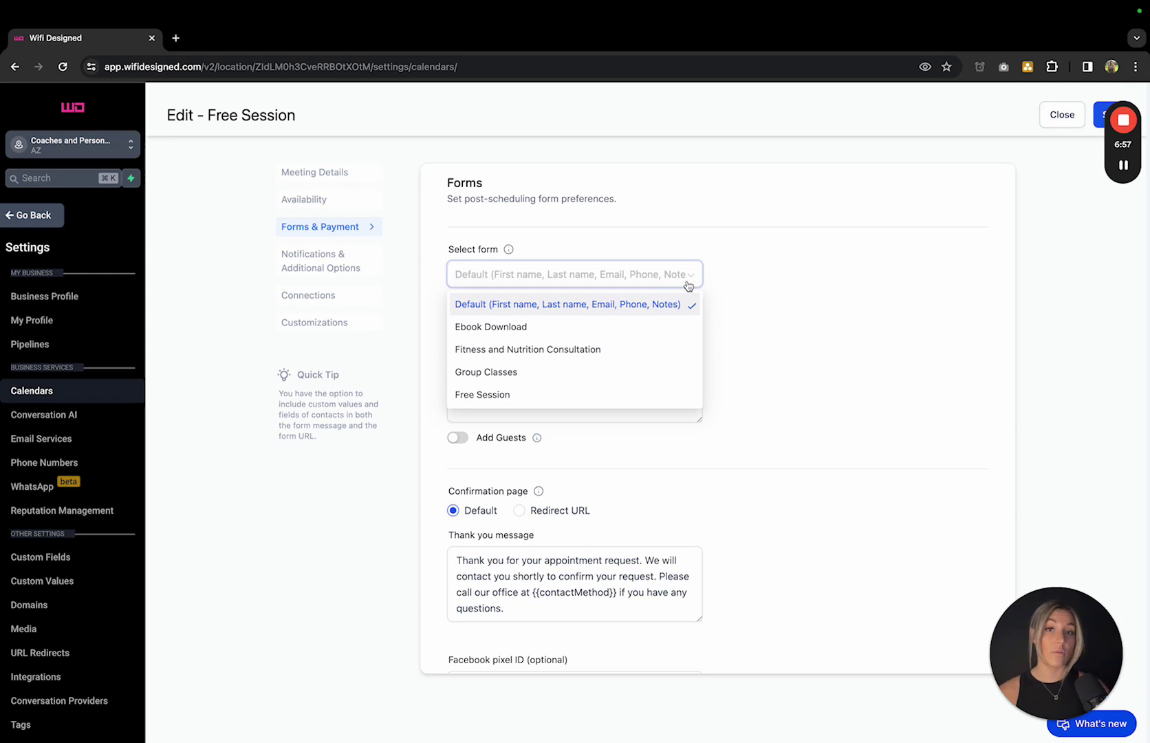
click(724, 273)
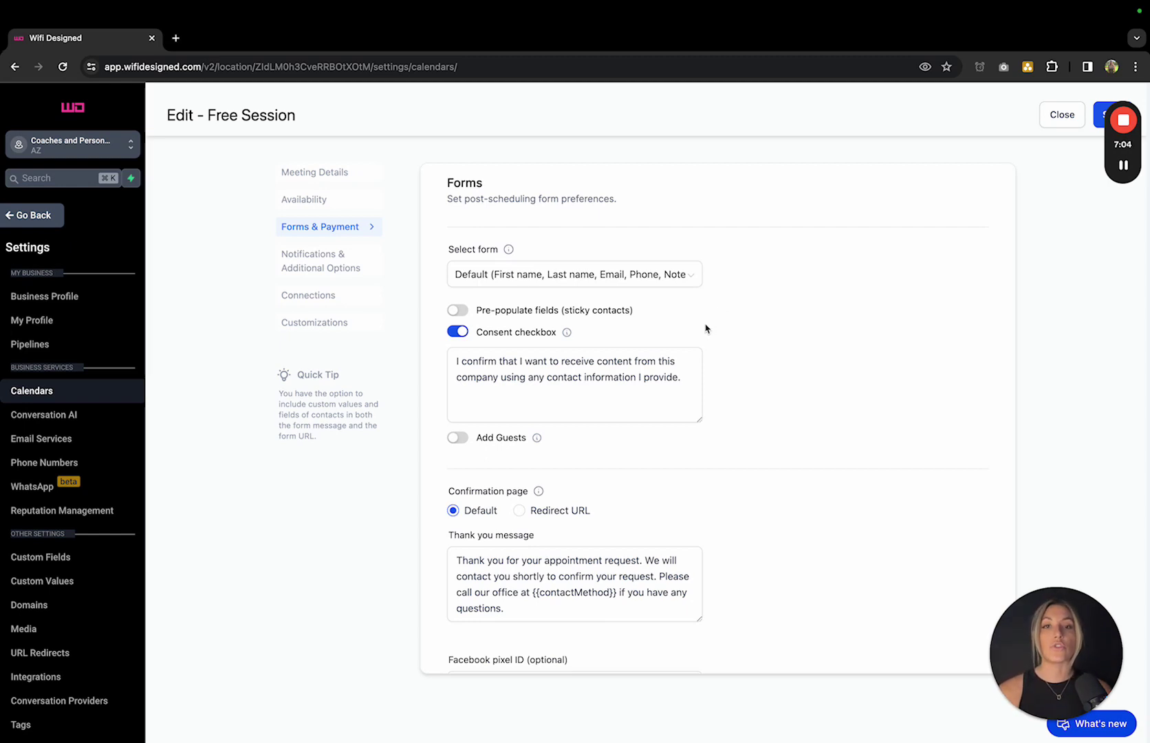
Step: Enable pre-populated fields for sticky contacts and switch the confirmation page to Redirect URL
scroll(706, 329, down, 3)
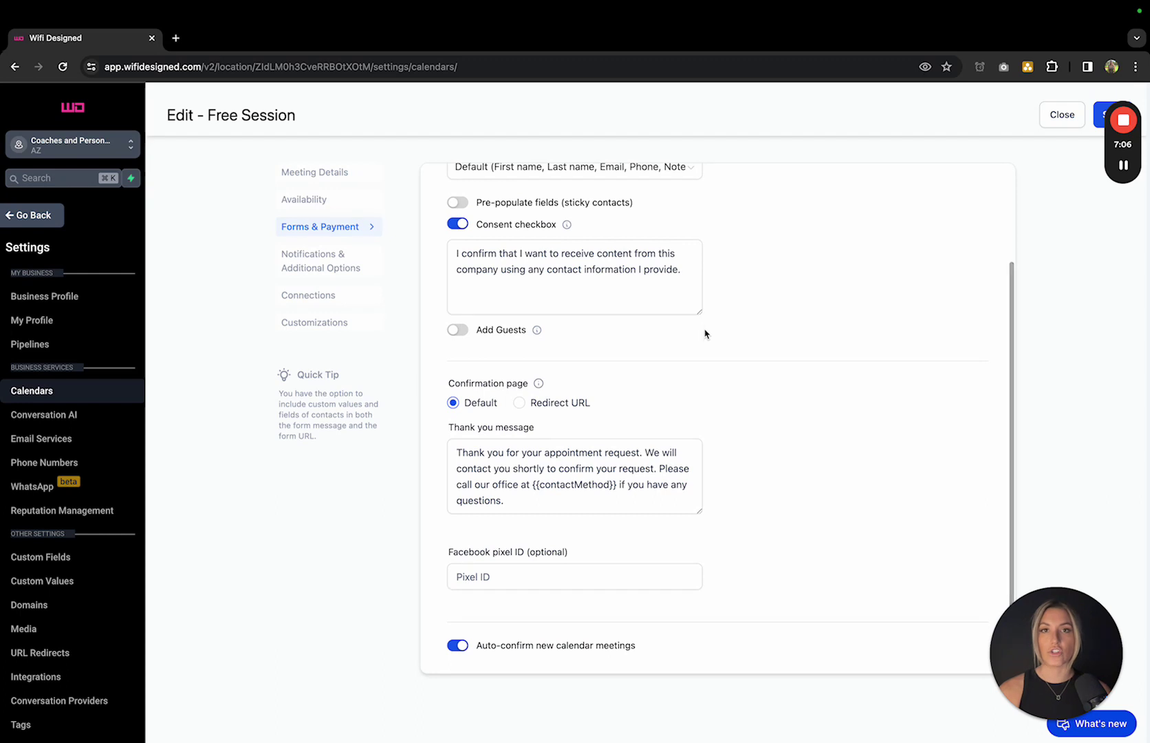
click(675, 312)
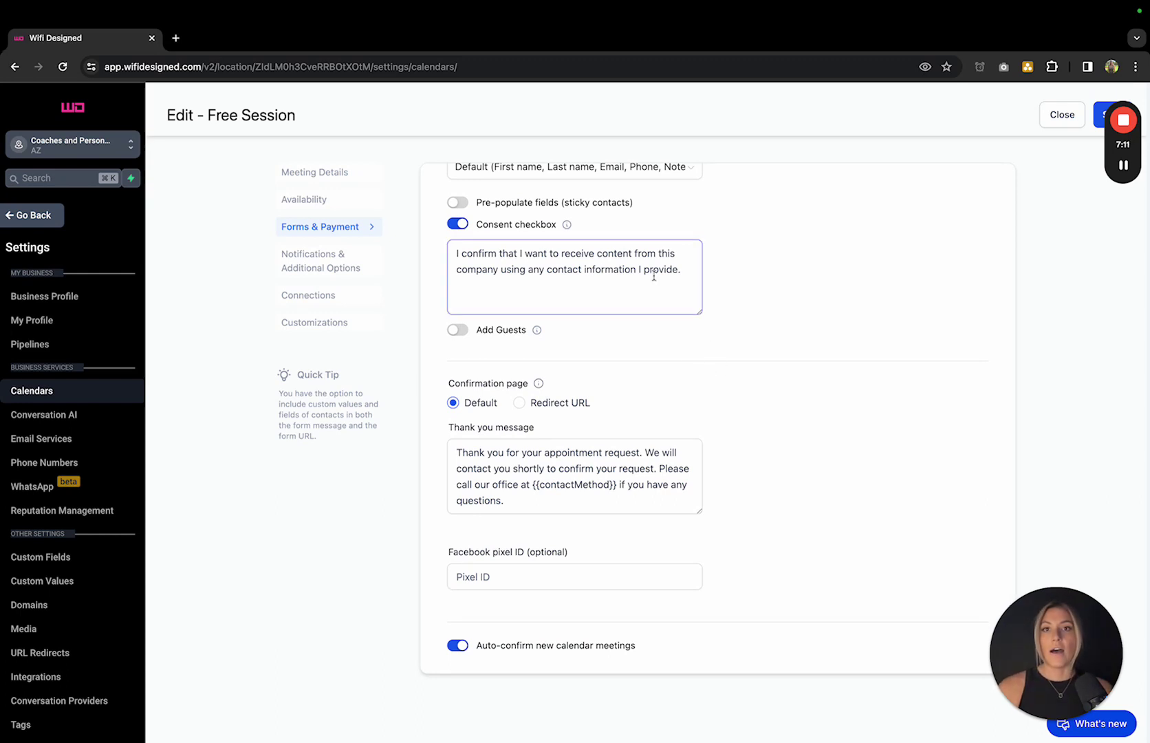
click(455, 204)
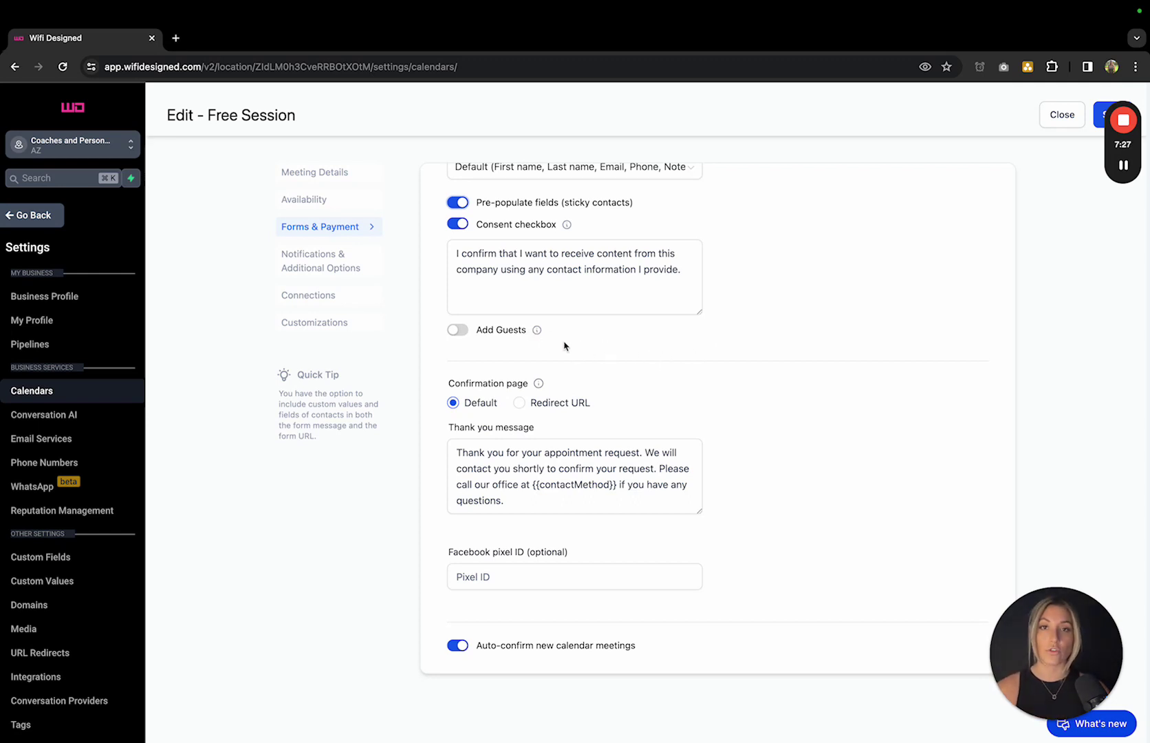
scroll(593, 354, down, 1)
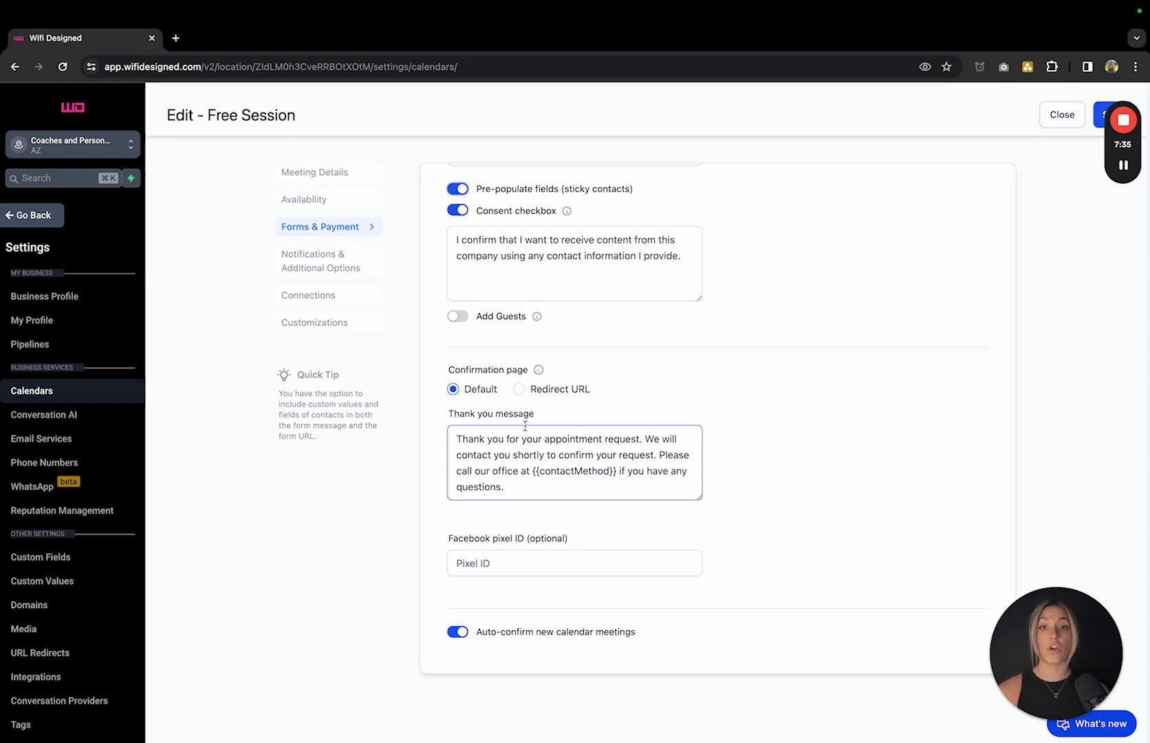
click(523, 391)
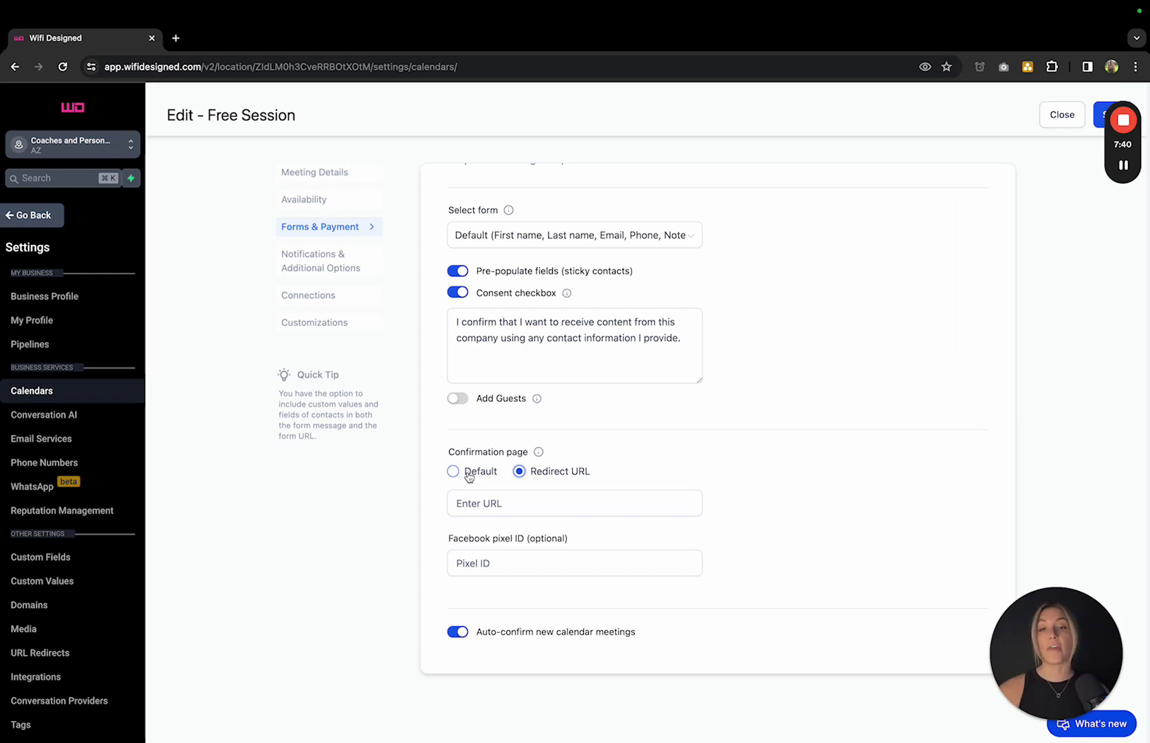
Step: Set the confirmation page back to Default after checking the Redirect URL option's address field
click(468, 476)
scroll(706, 420, down, 2)
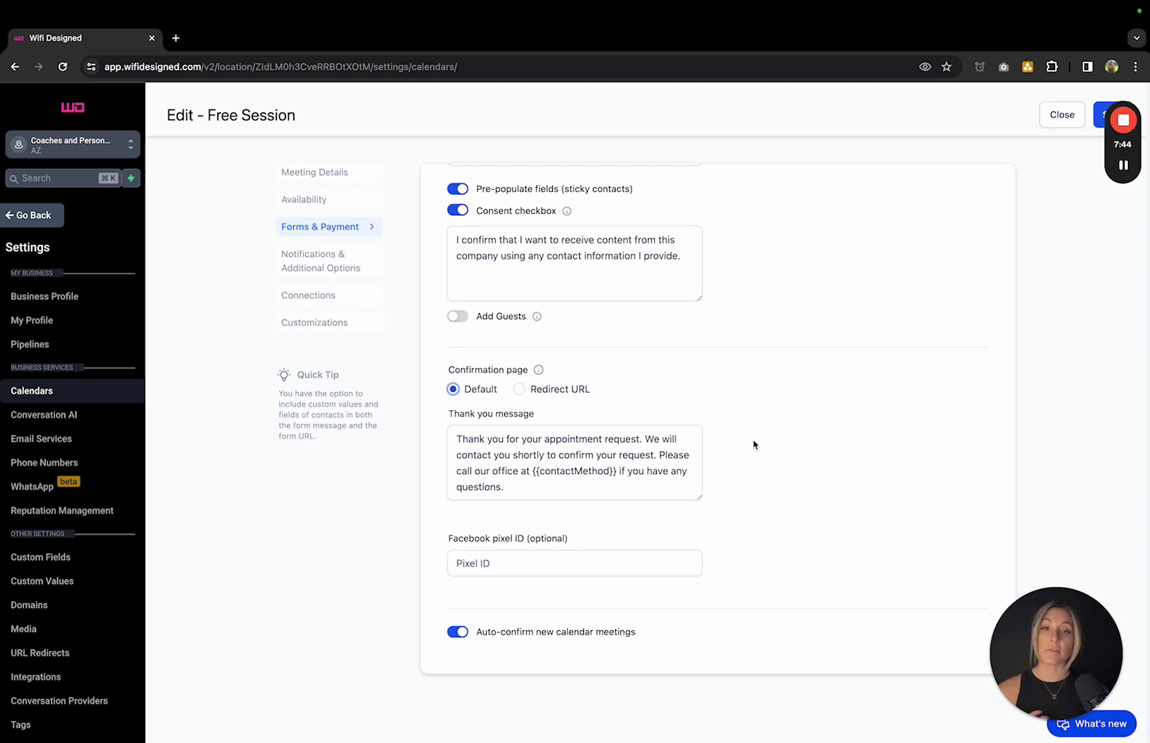
click(520, 390)
click(527, 503)
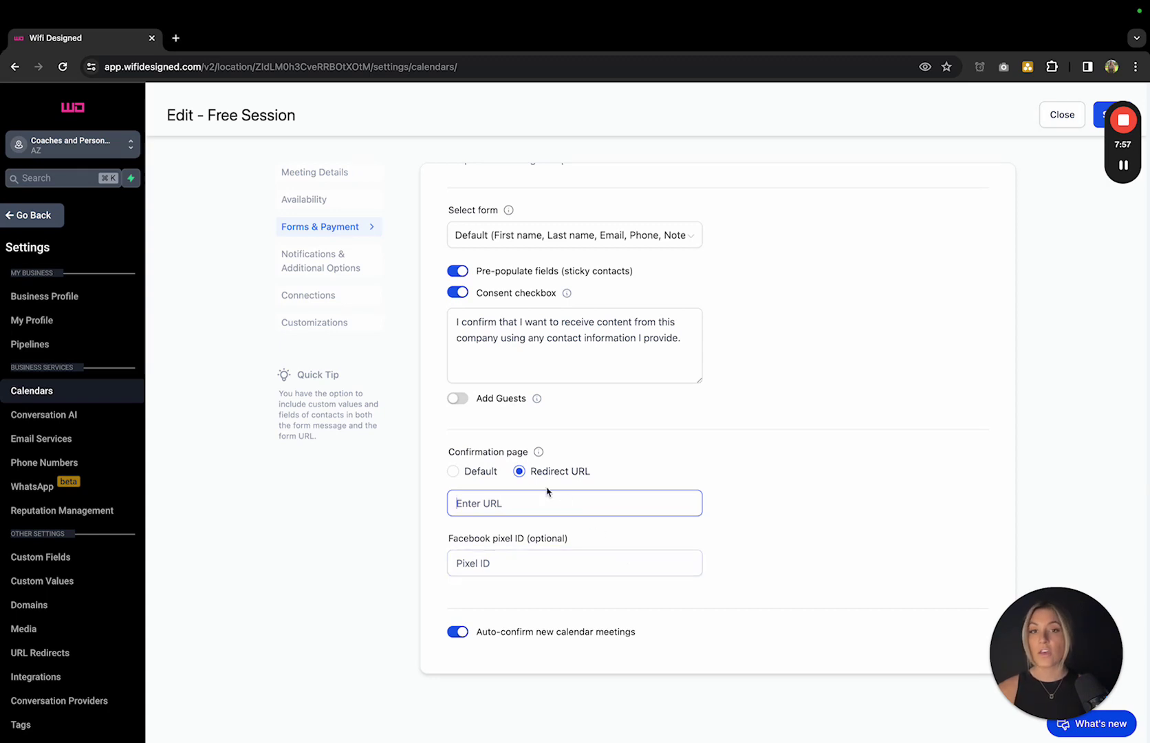
click(473, 470)
Step: In the notification options, make Contact a recipient of the acknowledgement email and allow Google calendar to send invitation or update emails to attendees
click(314, 261)
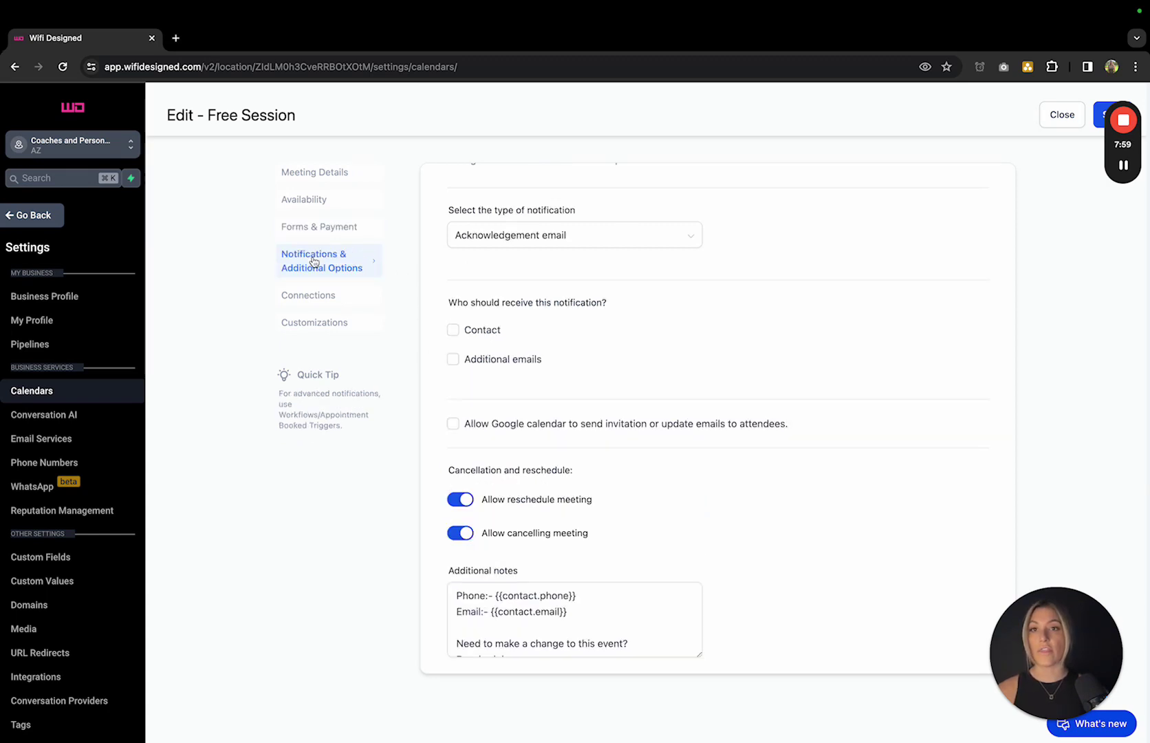
scroll(550, 289, up, 2)
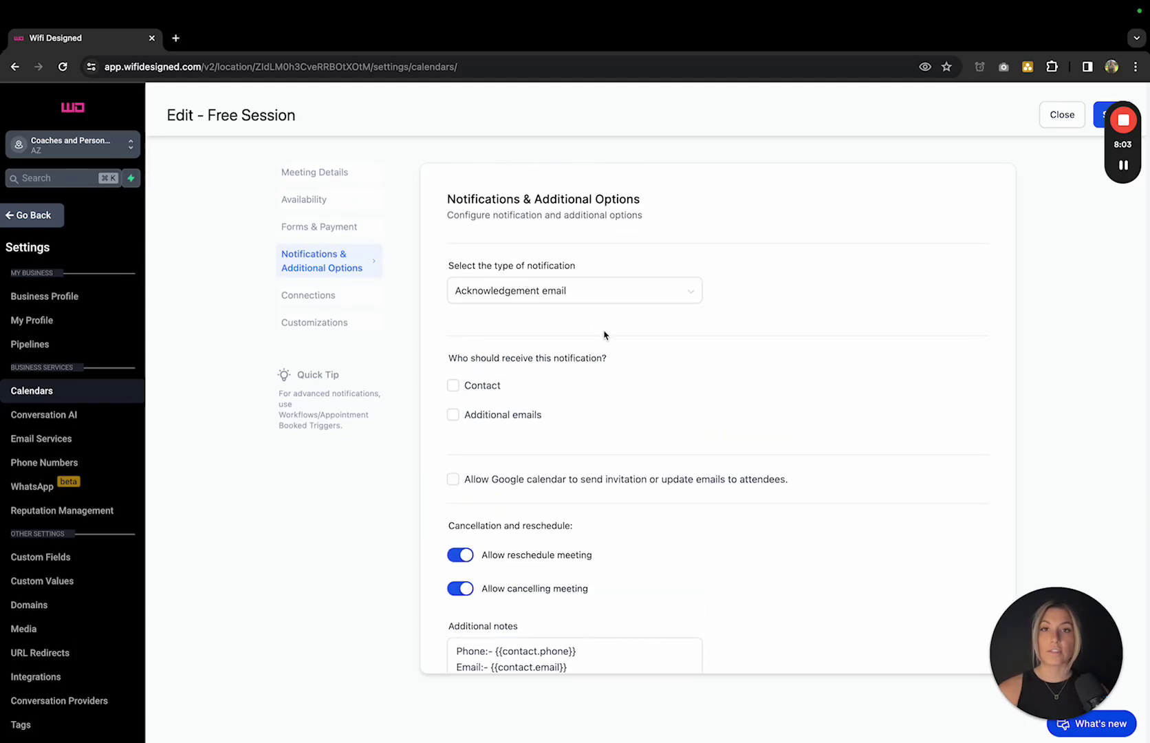
click(632, 294)
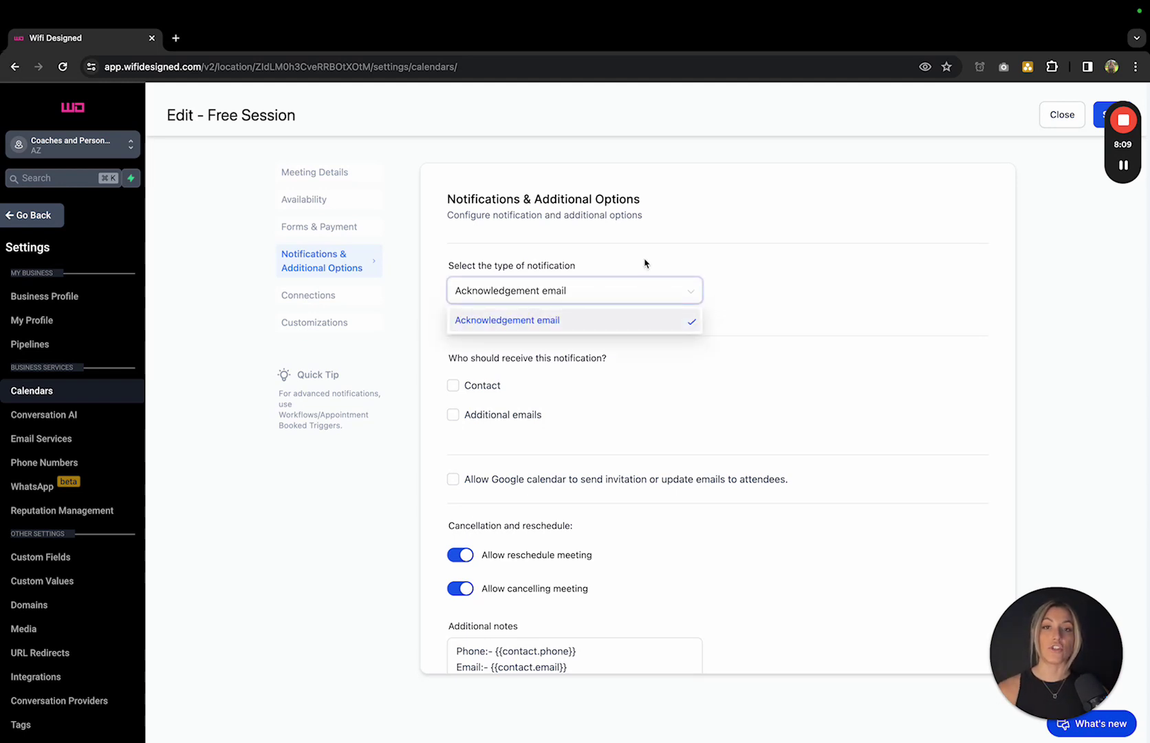
click(644, 261)
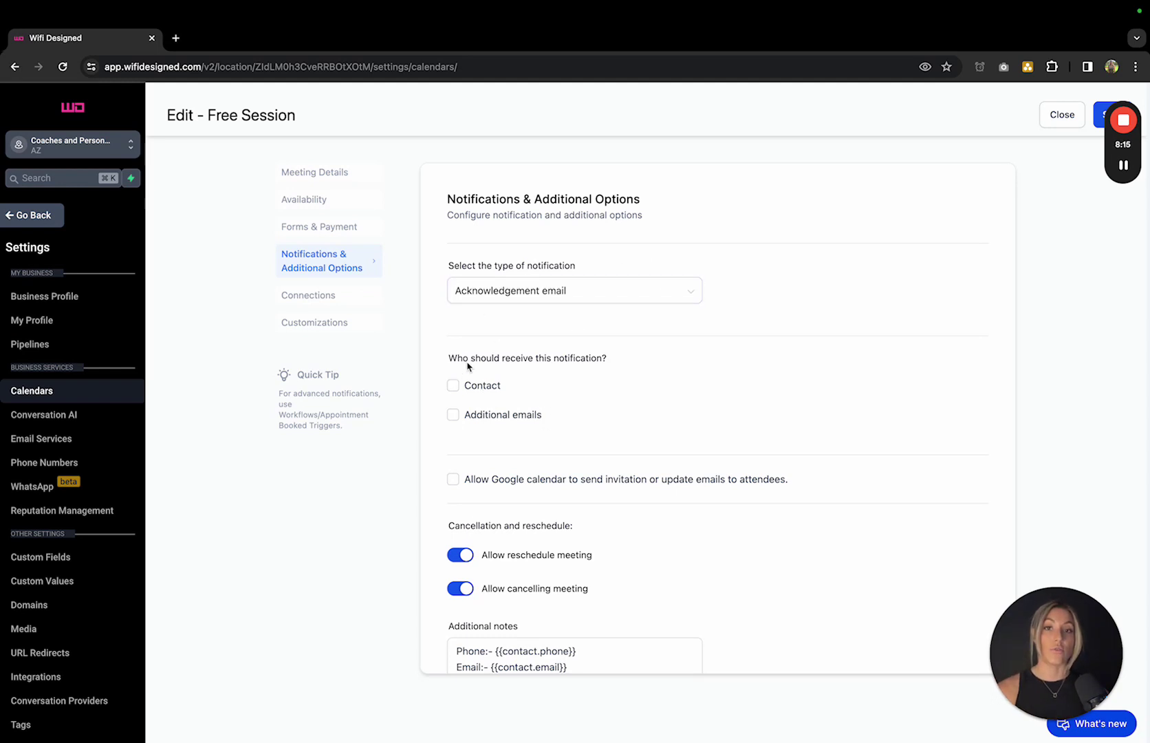
click(454, 386)
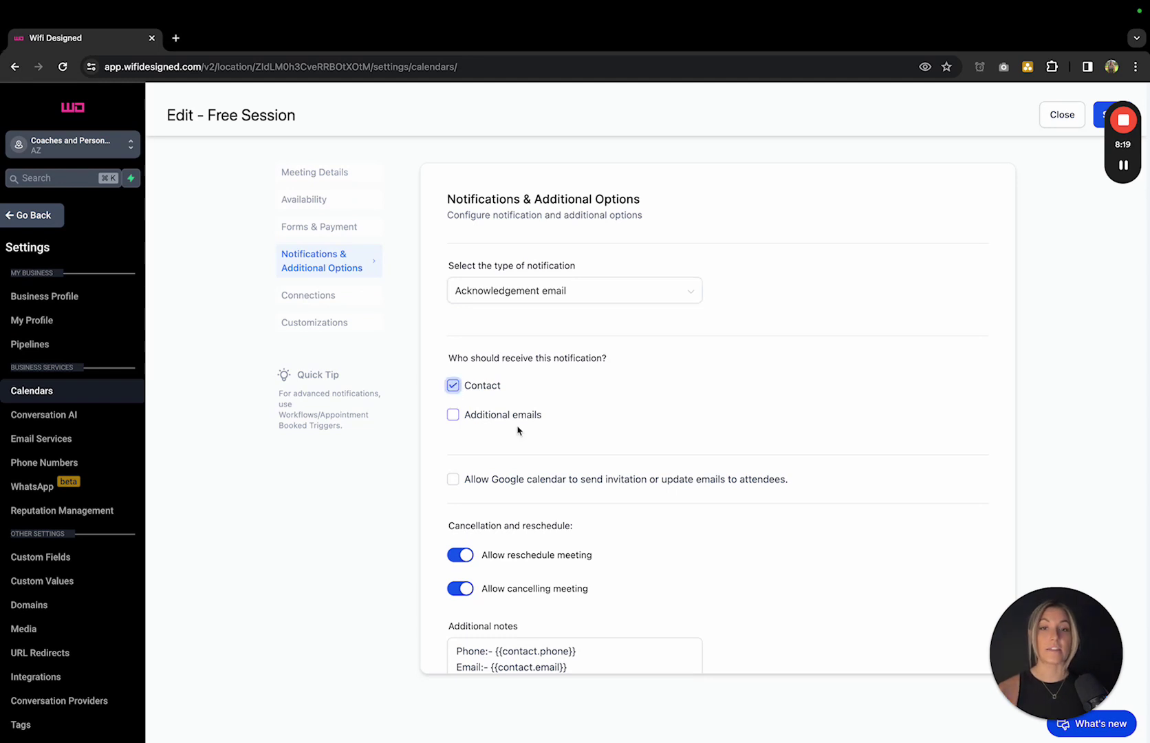
click(453, 481)
scroll(585, 464, down, 1)
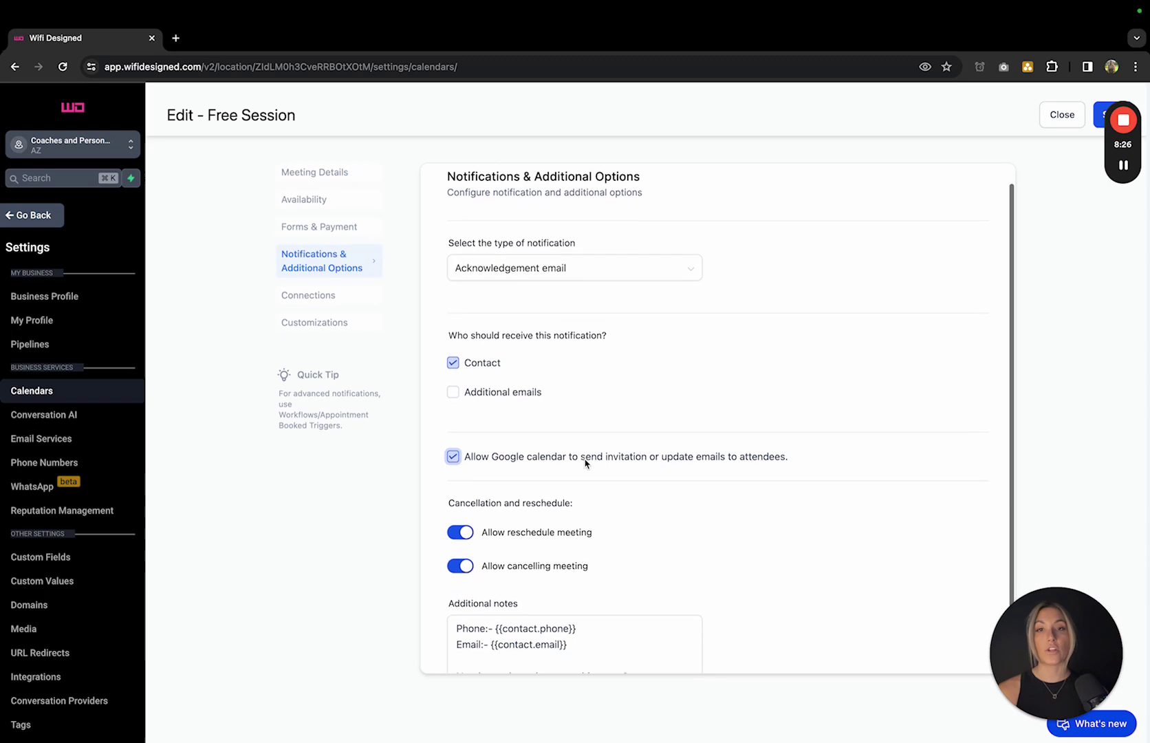
Step: Try enabling additional emails as recipients of the acknowledgement notification
click(635, 258)
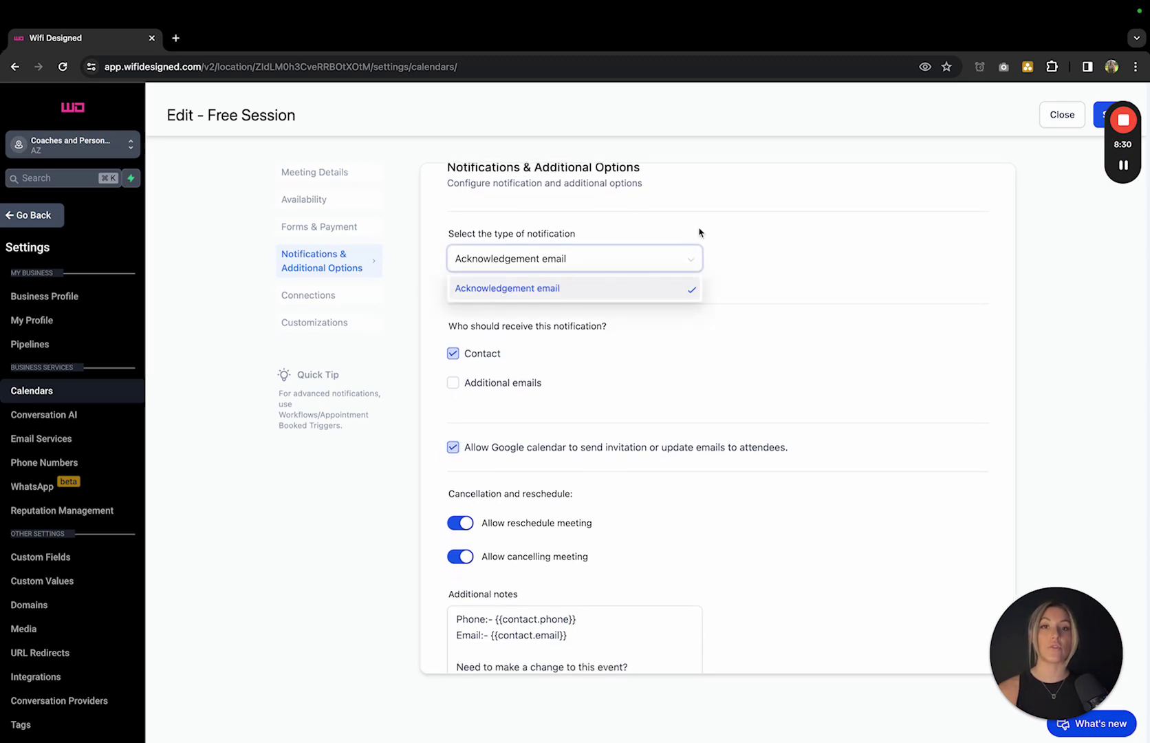
click(452, 383)
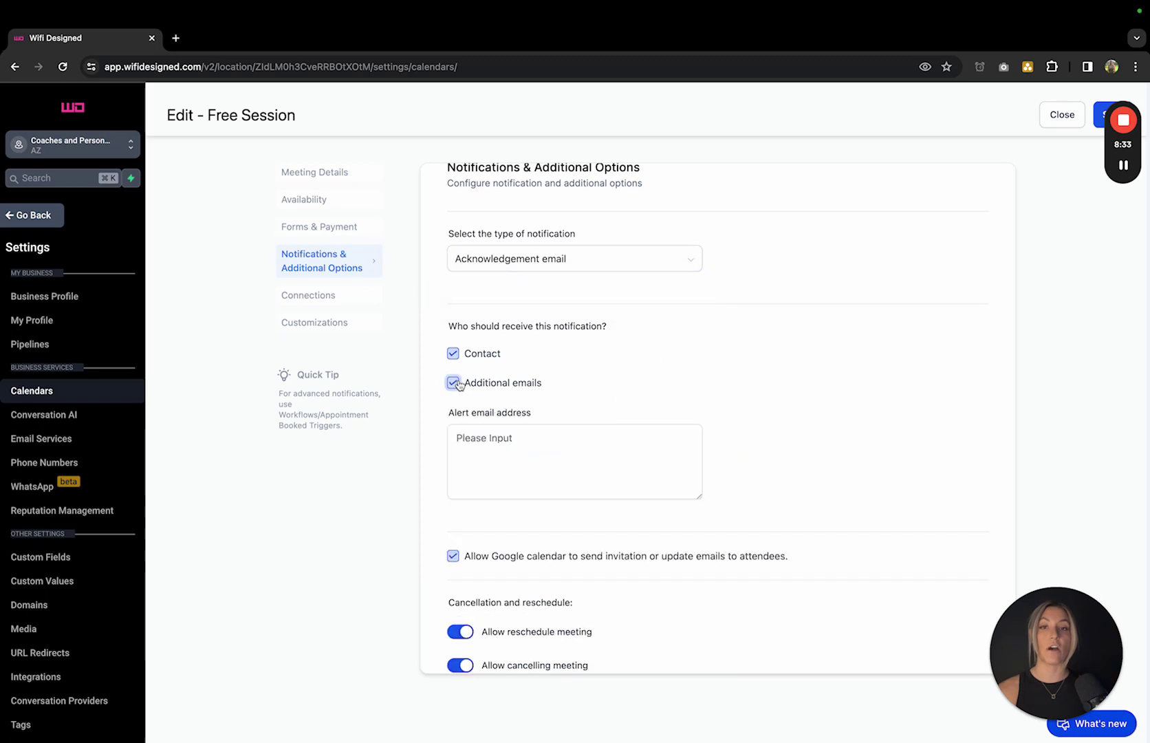
click(477, 445)
click(455, 387)
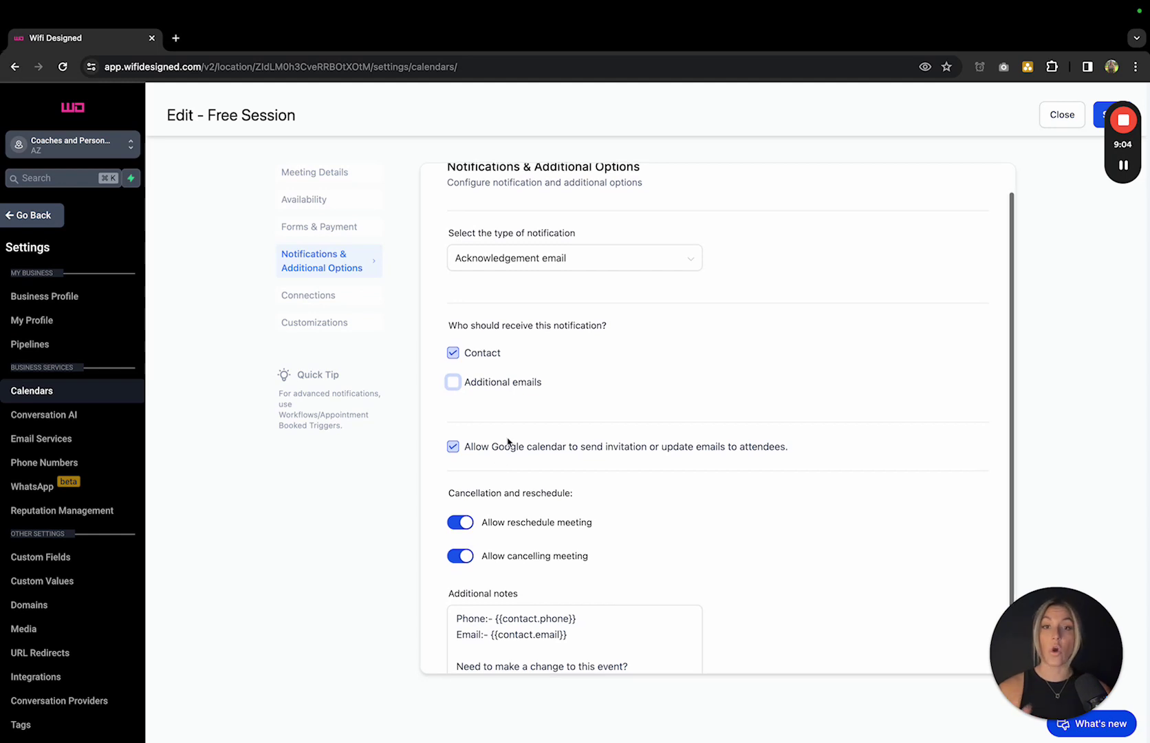
Step: Examine the cancellation and reschedule options and read through the additional notes template
scroll(508, 442, down, 1)
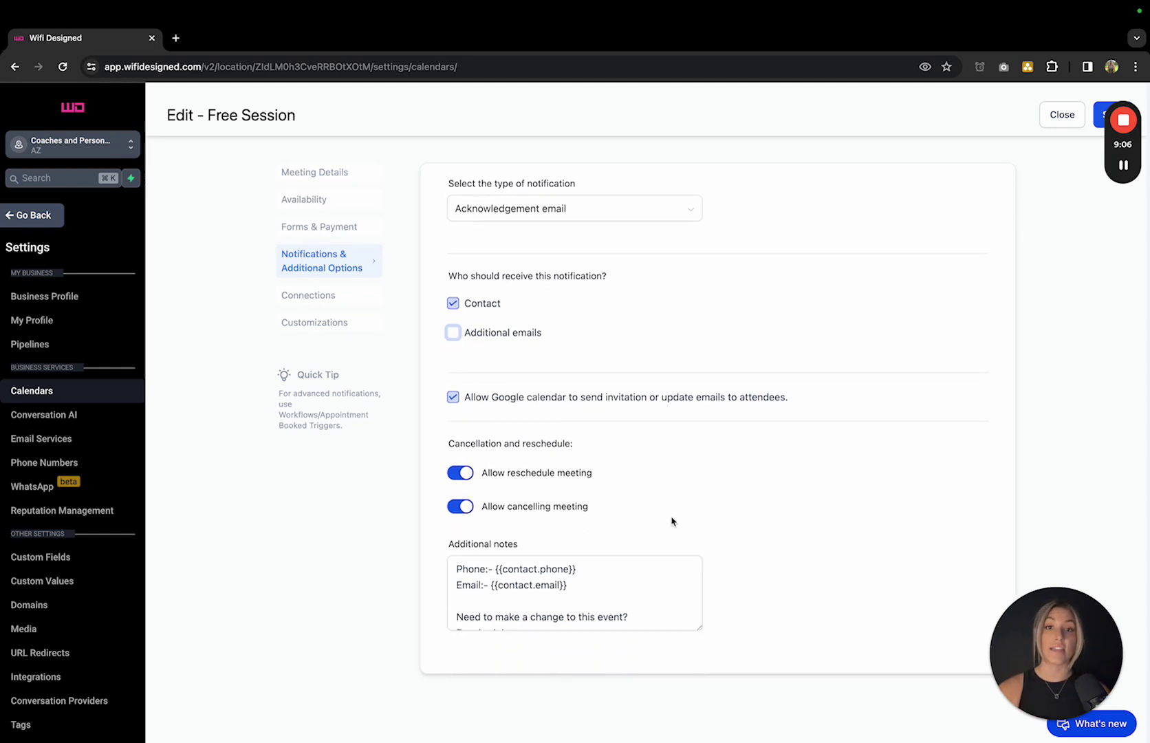
click(668, 613)
scroll(620, 612, down, 2)
scroll(619, 615, up, 2)
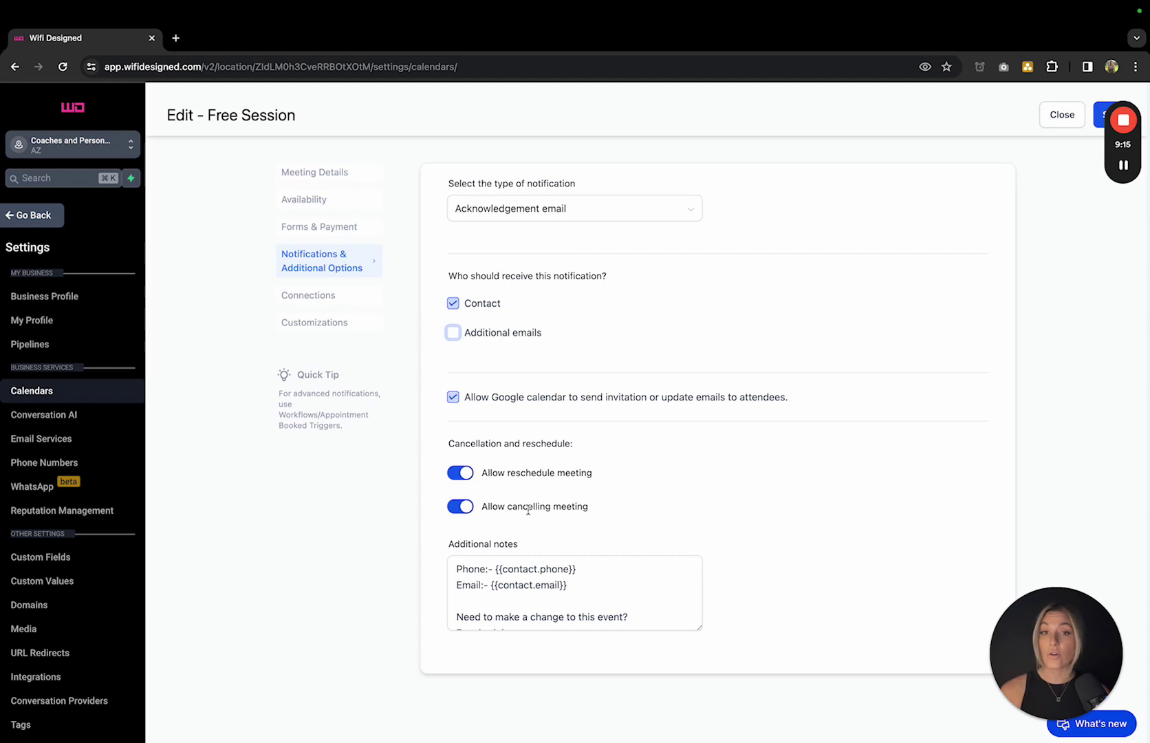
scroll(530, 586, down, 3)
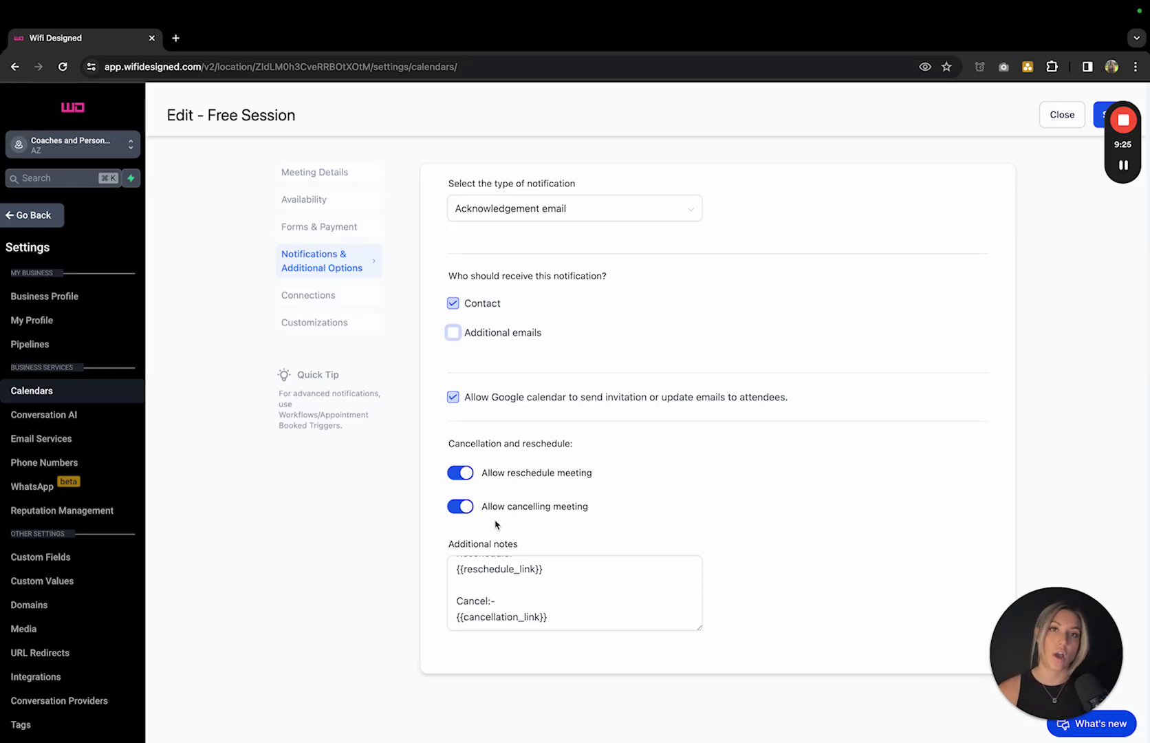
scroll(499, 529, up, 2)
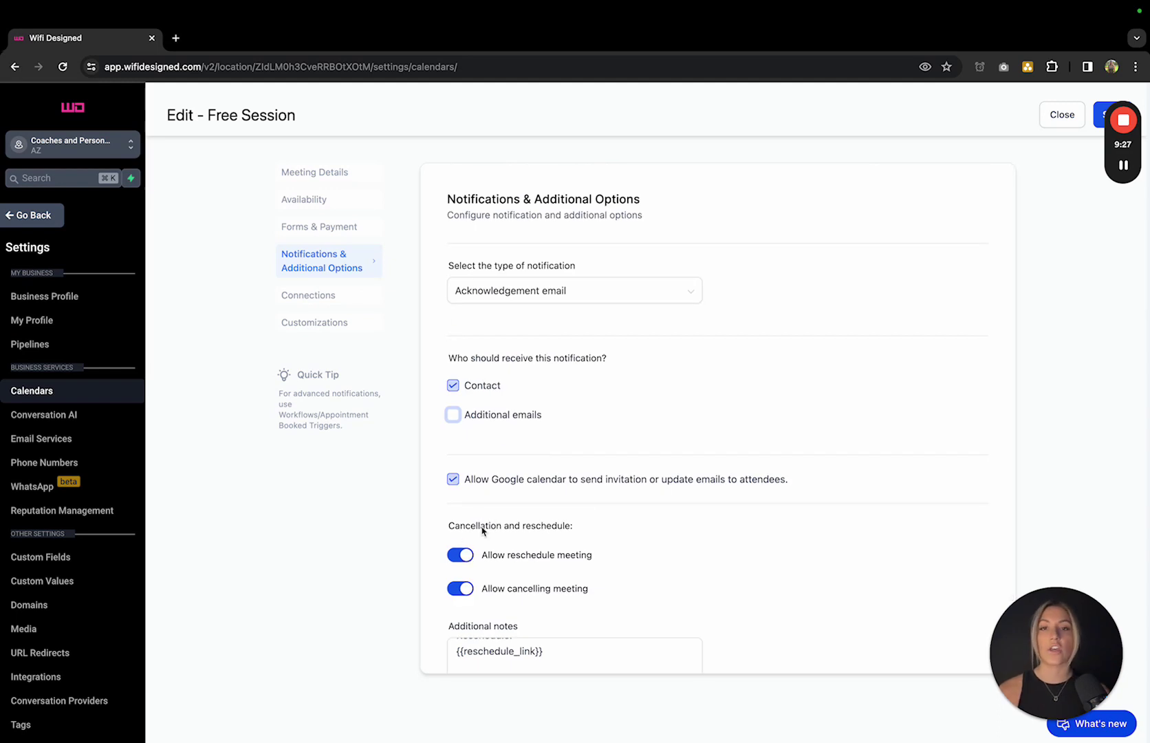
scroll(485, 529, down, 2)
scroll(541, 594, up, 3)
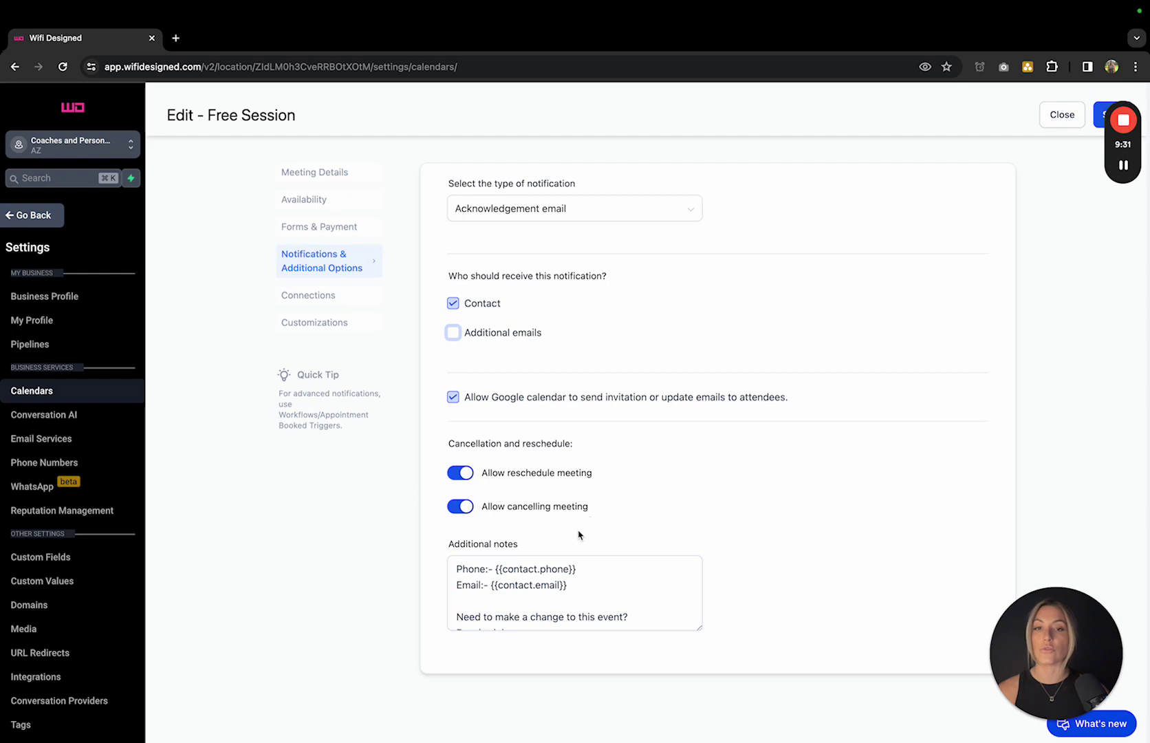
scroll(531, 587, up, 1)
Step: Inspect the Link to calendar choices in the external calendar sync settings
click(309, 296)
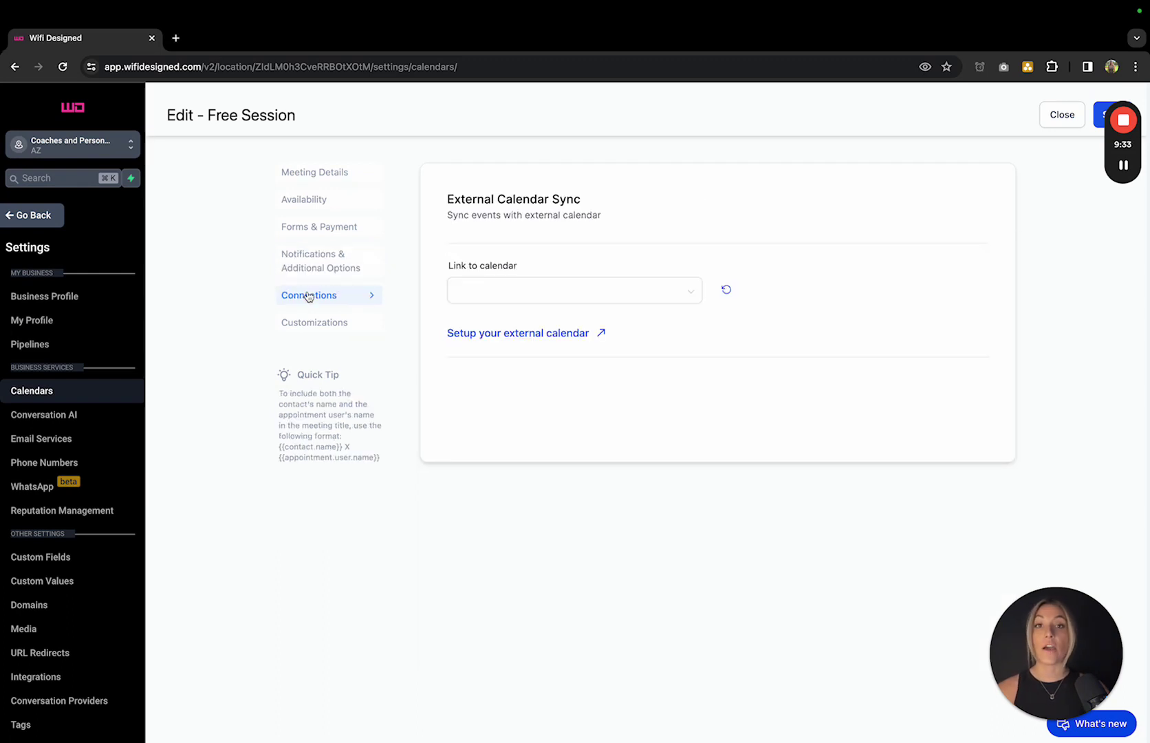
click(585, 297)
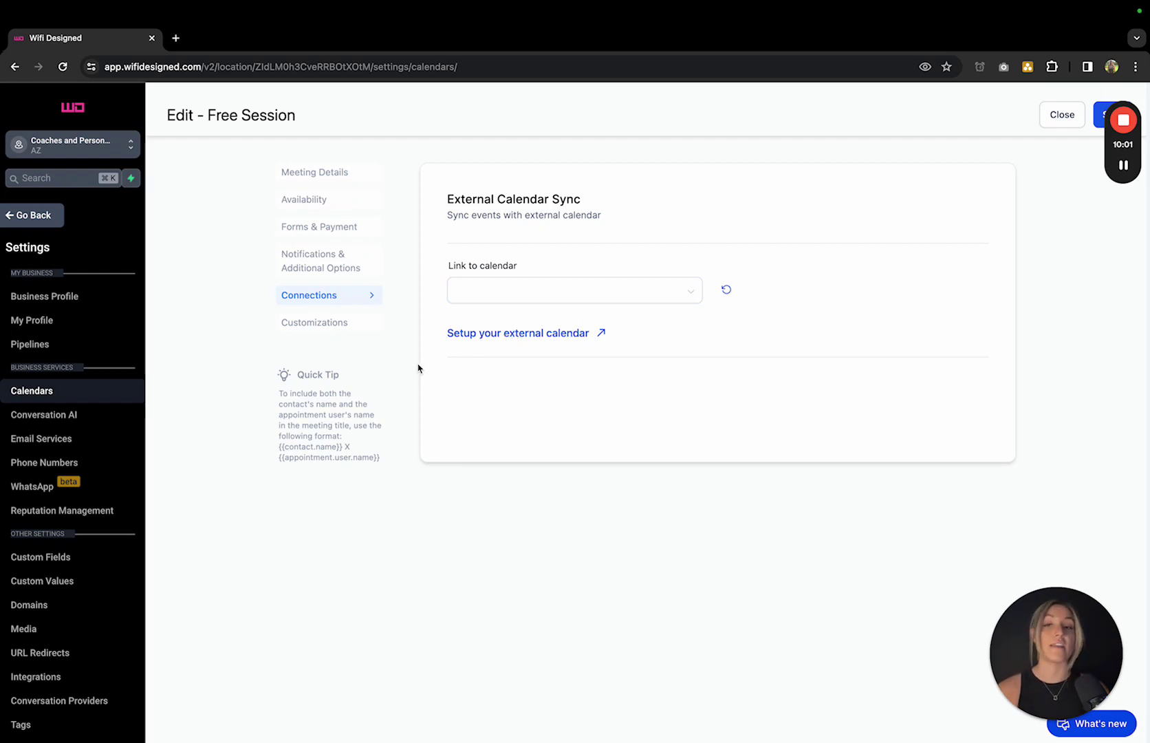
Step: In the Neo widget customizations, set the primary color to dark grey #74797EFF
click(308, 328)
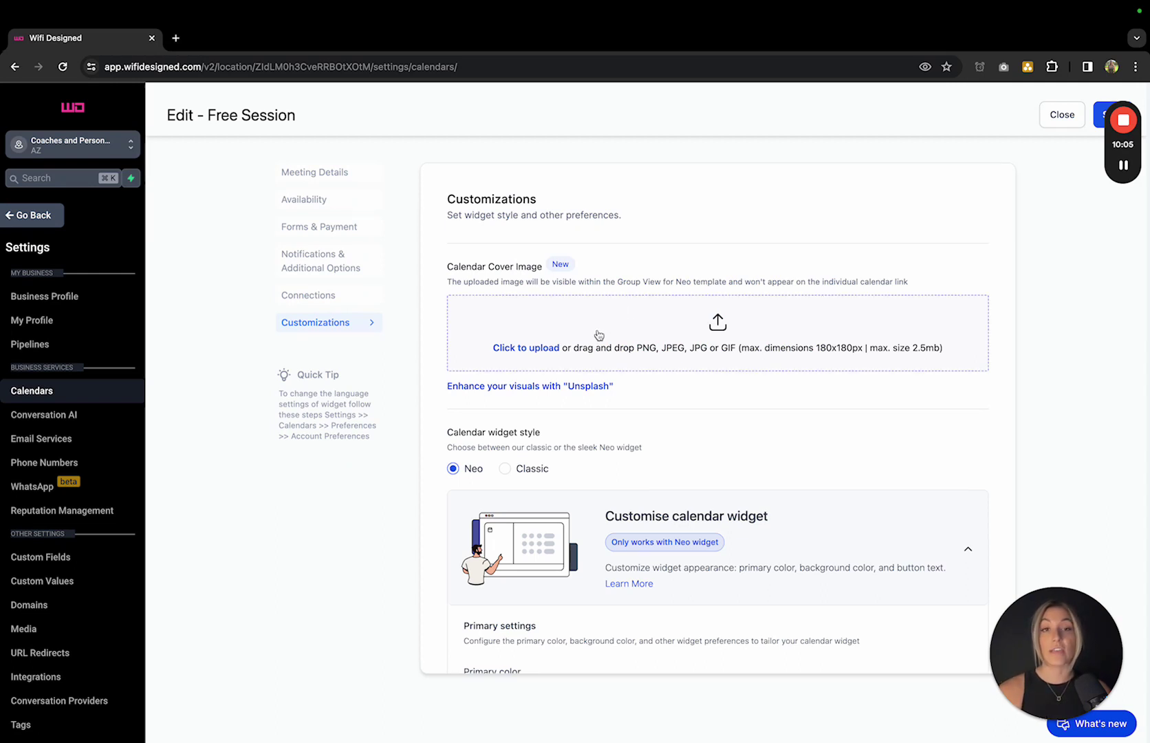
scroll(584, 361, down, 5)
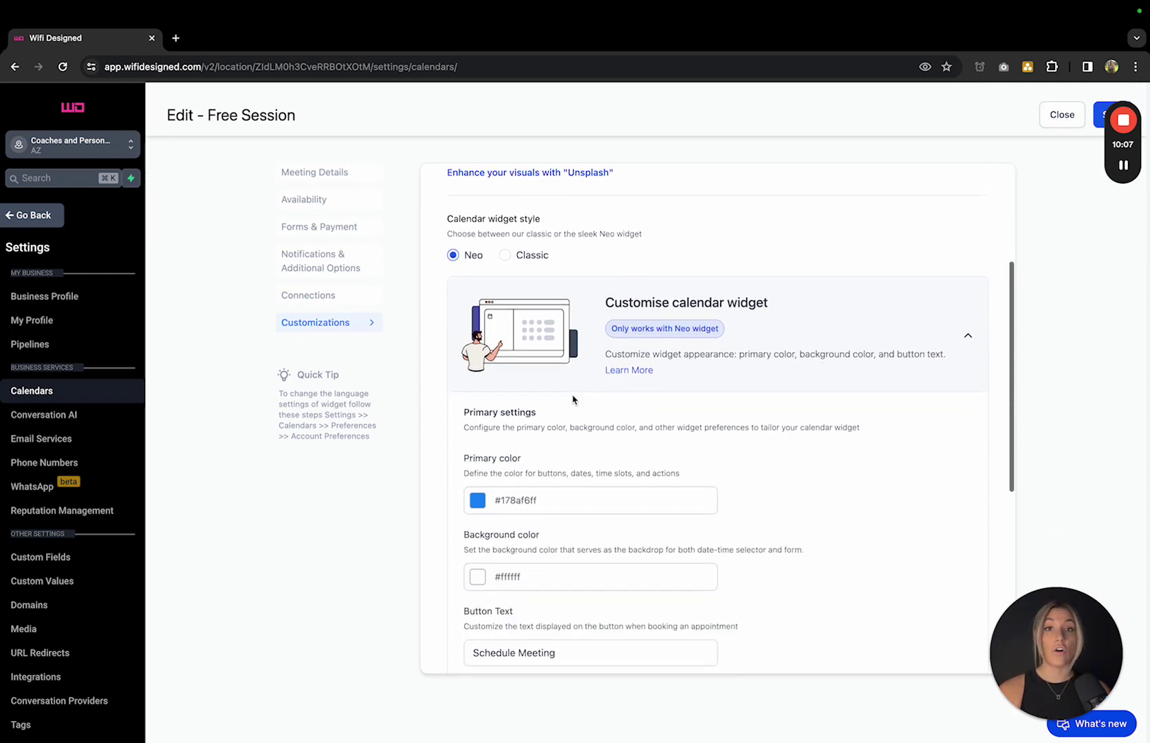
scroll(549, 386, up, 3)
scroll(547, 385, down, 4)
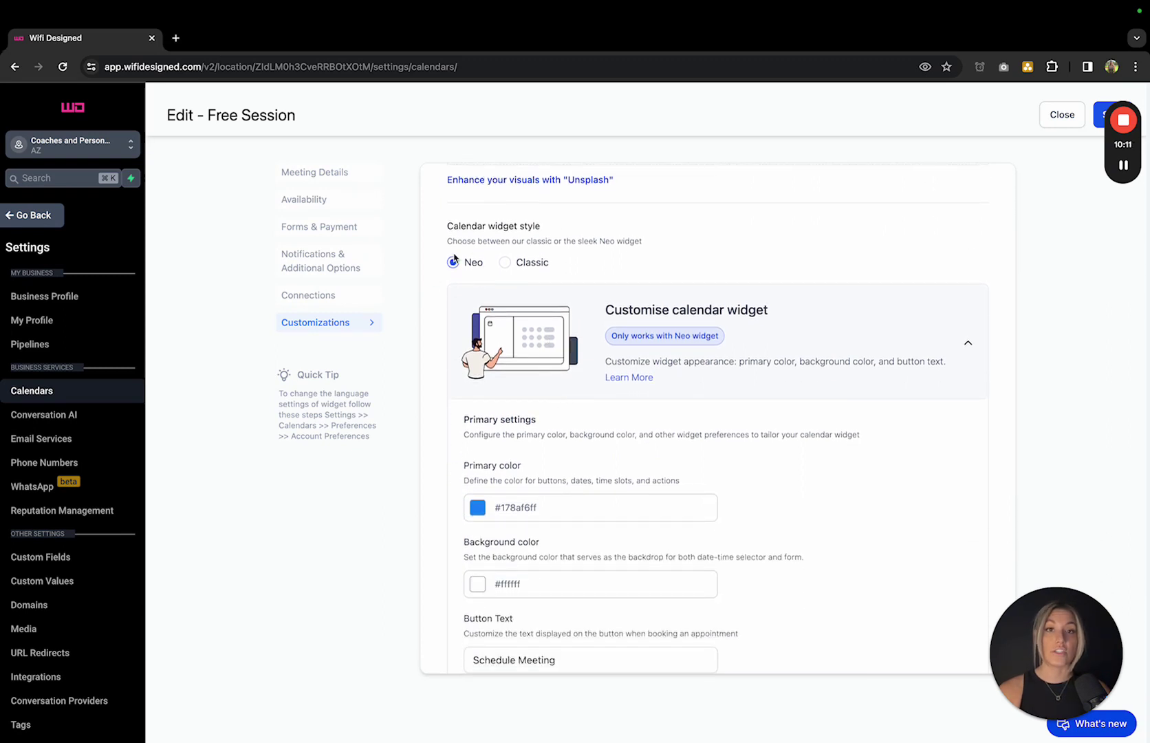
scroll(455, 272, down, 2)
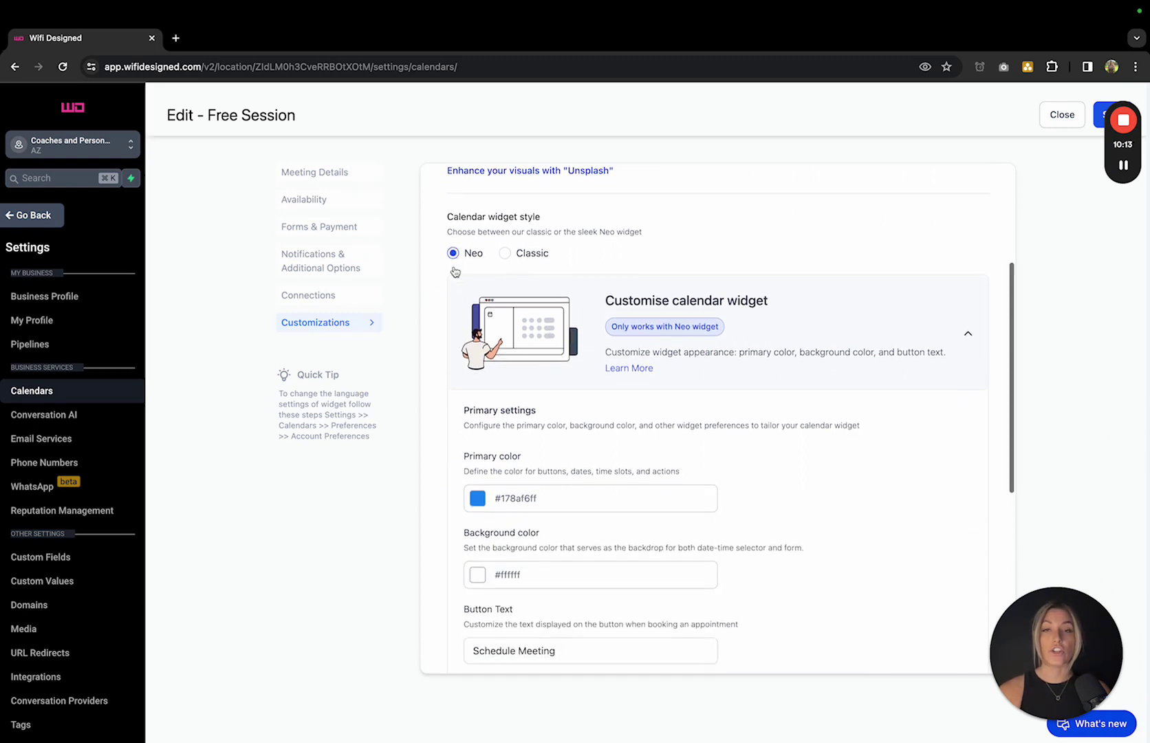
scroll(455, 272, down, 4)
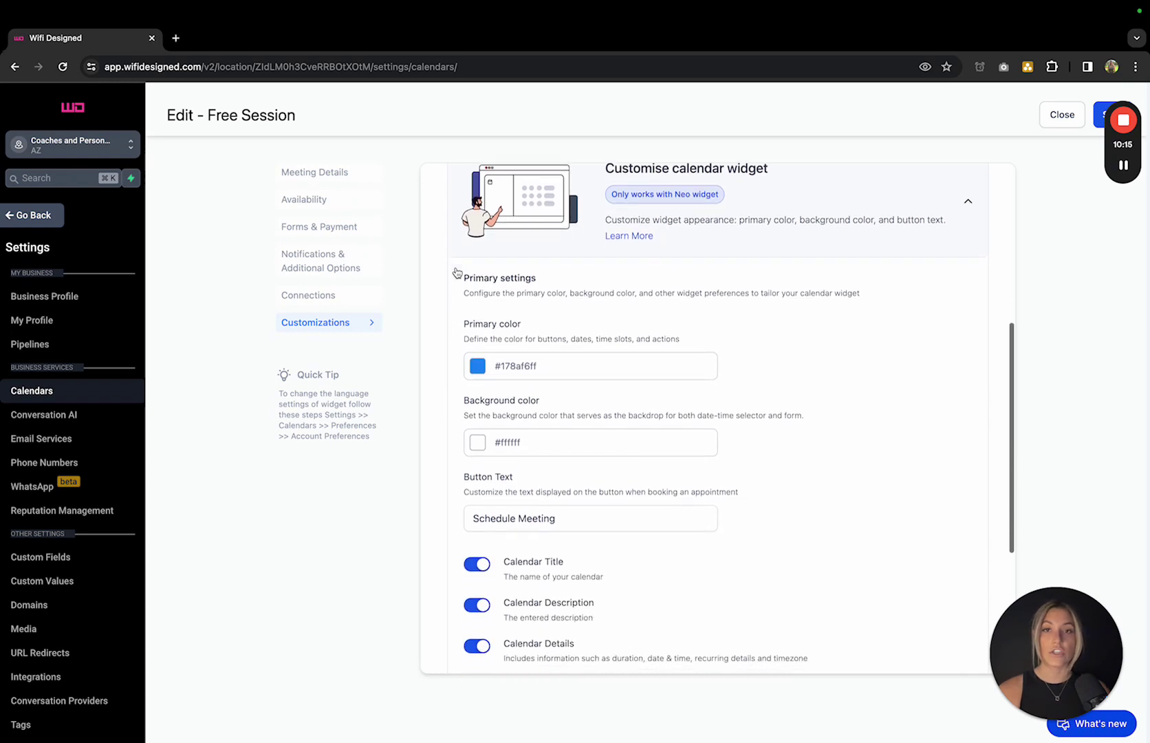
click(476, 342)
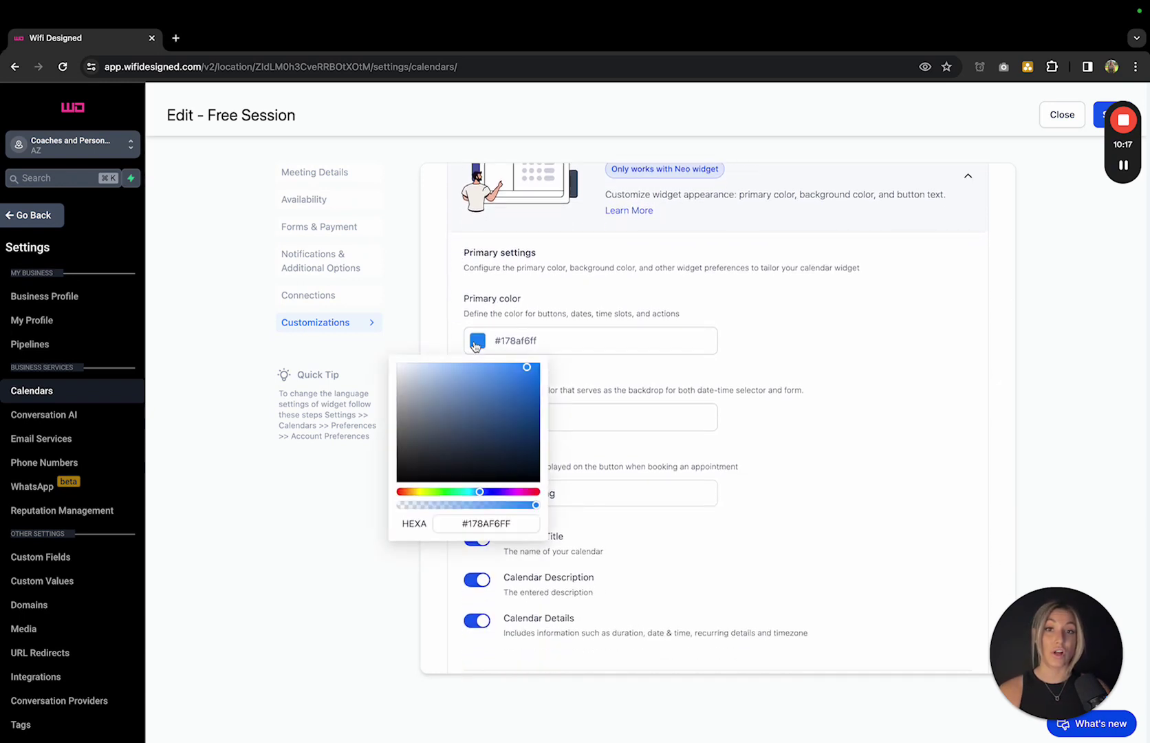
click(564, 331)
triple_click(531, 340)
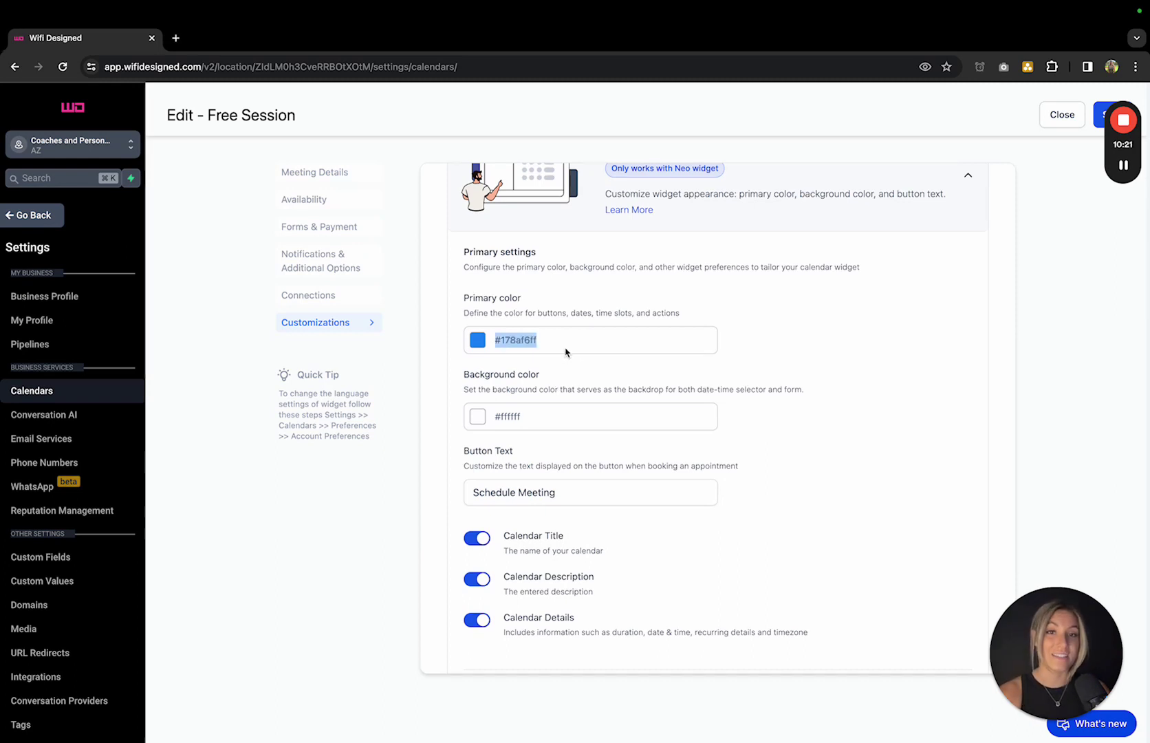
click(477, 347)
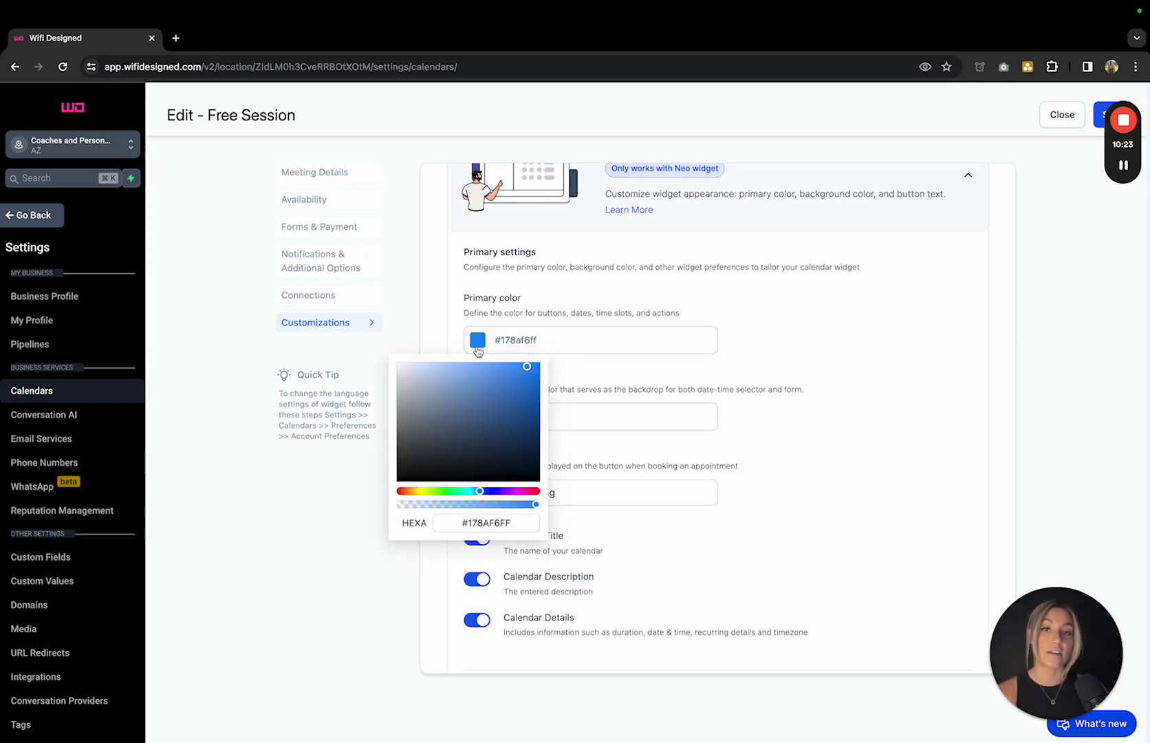
drag(449, 406, 409, 420)
click(768, 377)
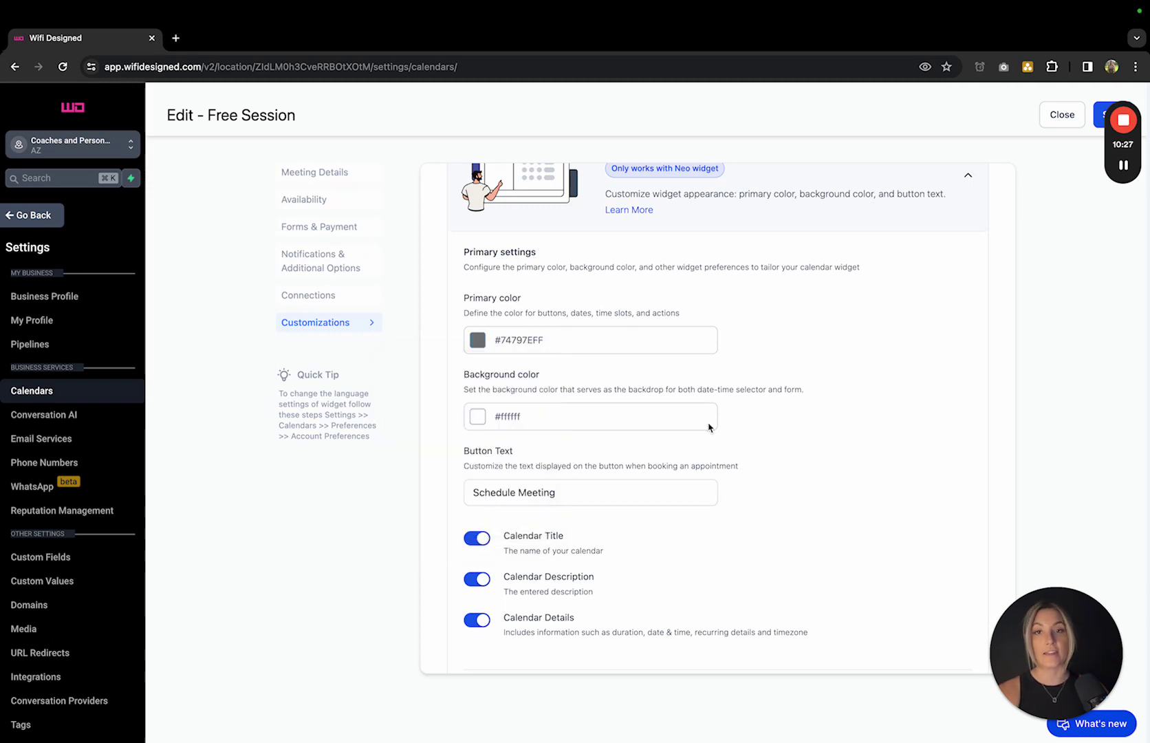
Step: Shorten the booking widget's button text to "Schedule"
scroll(736, 402, down, 2)
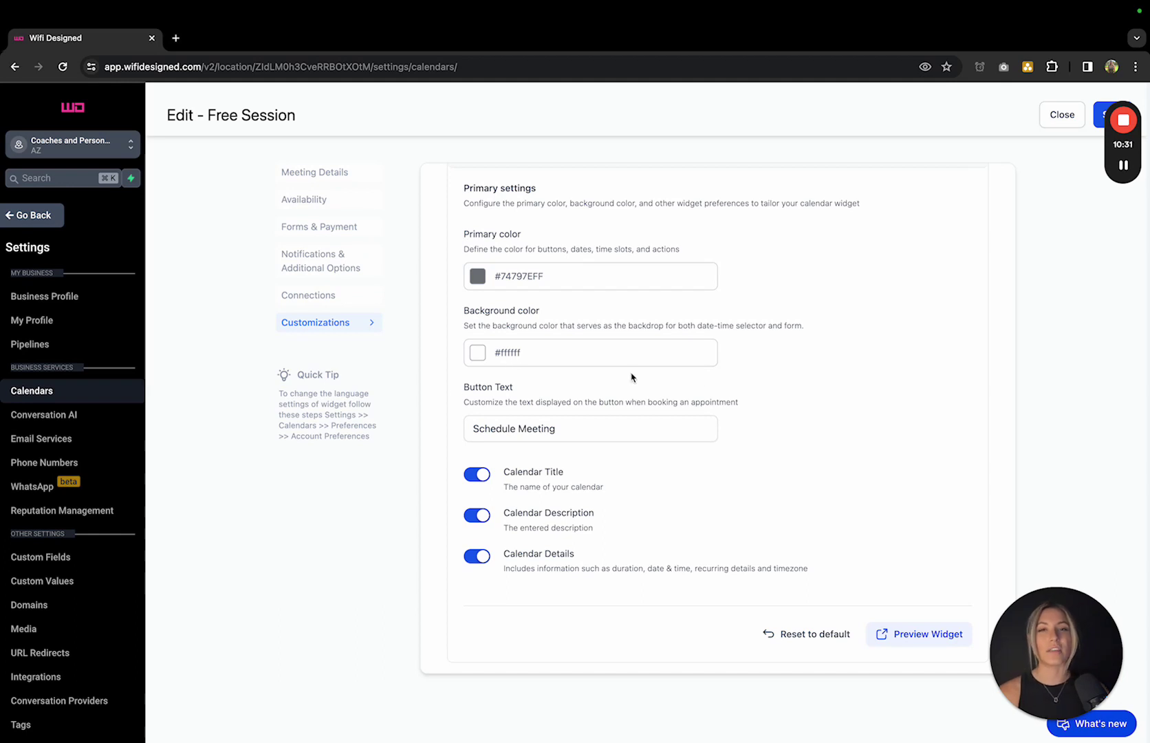
scroll(631, 379, down, 1)
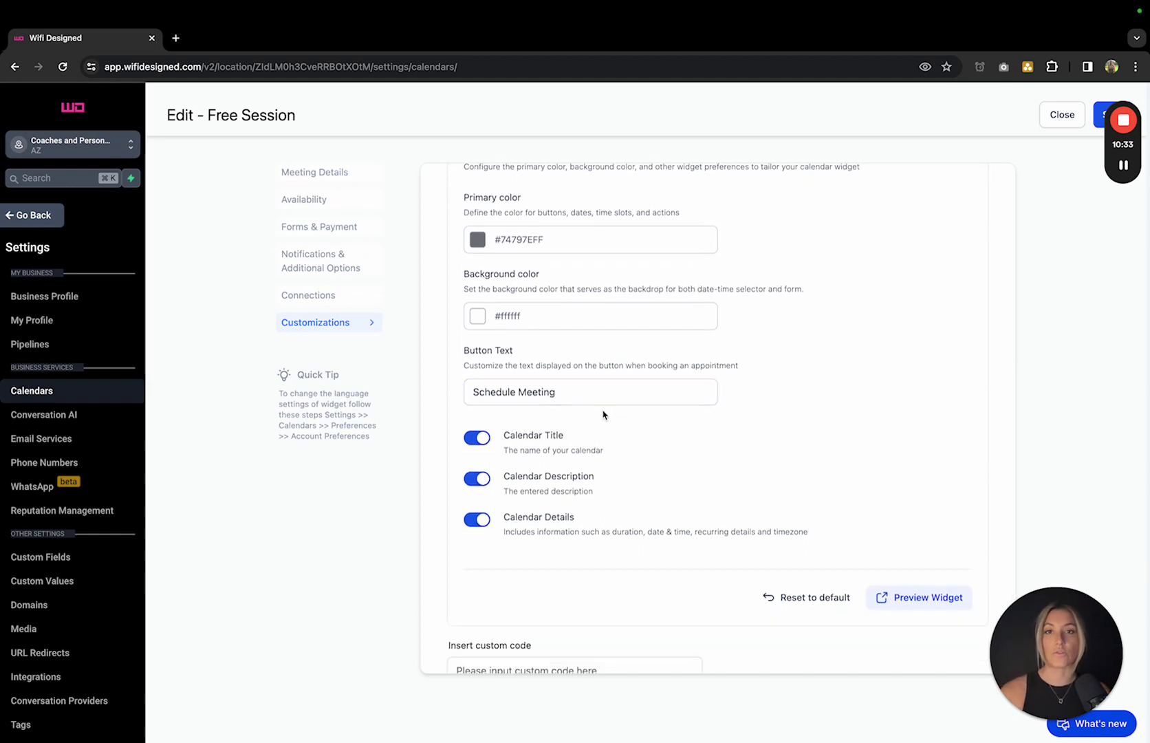
click(583, 393)
drag(580, 390, 516, 392)
key(BackSpace)
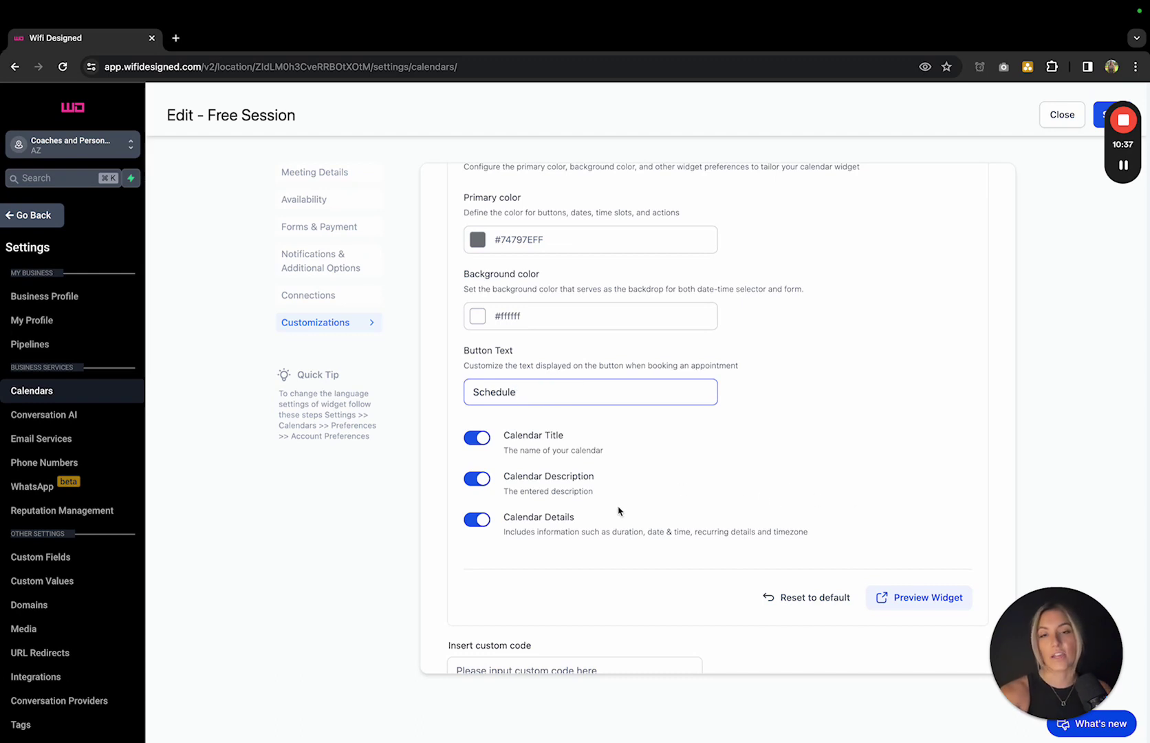
Step: Turn off Calendar Details, Calendar Description and Calendar Title on the booking widget
scroll(570, 346, down, 1)
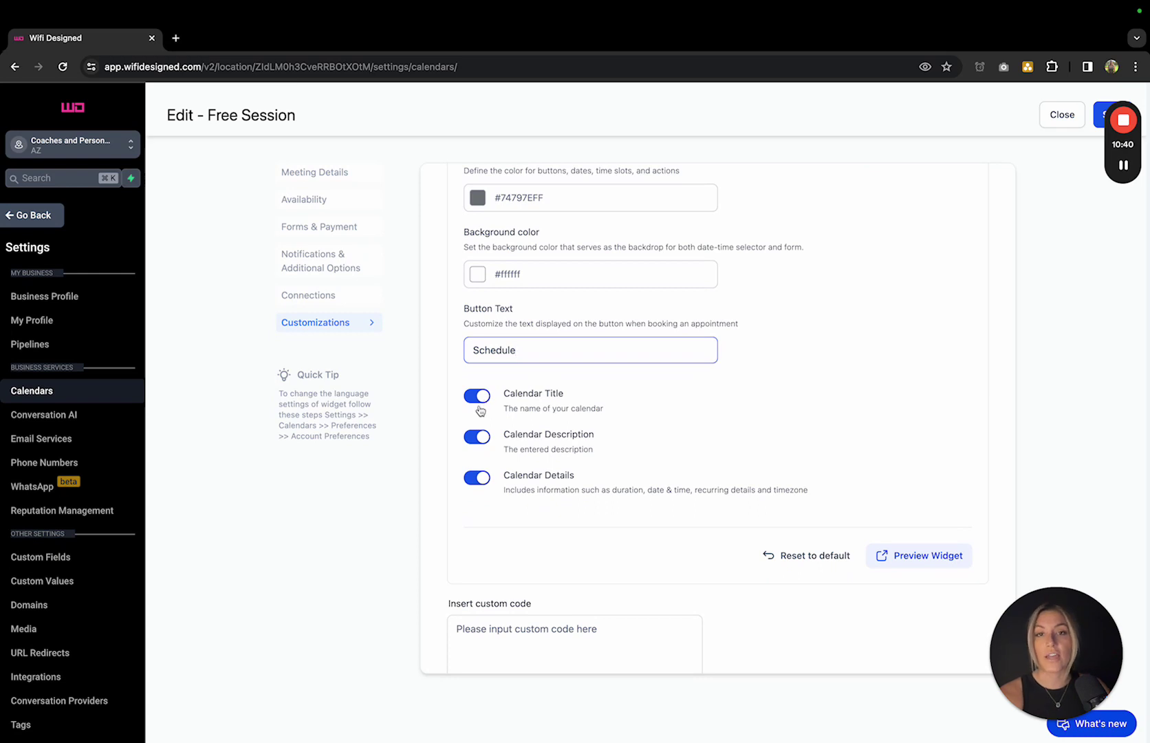
scroll(506, 491, down, 2)
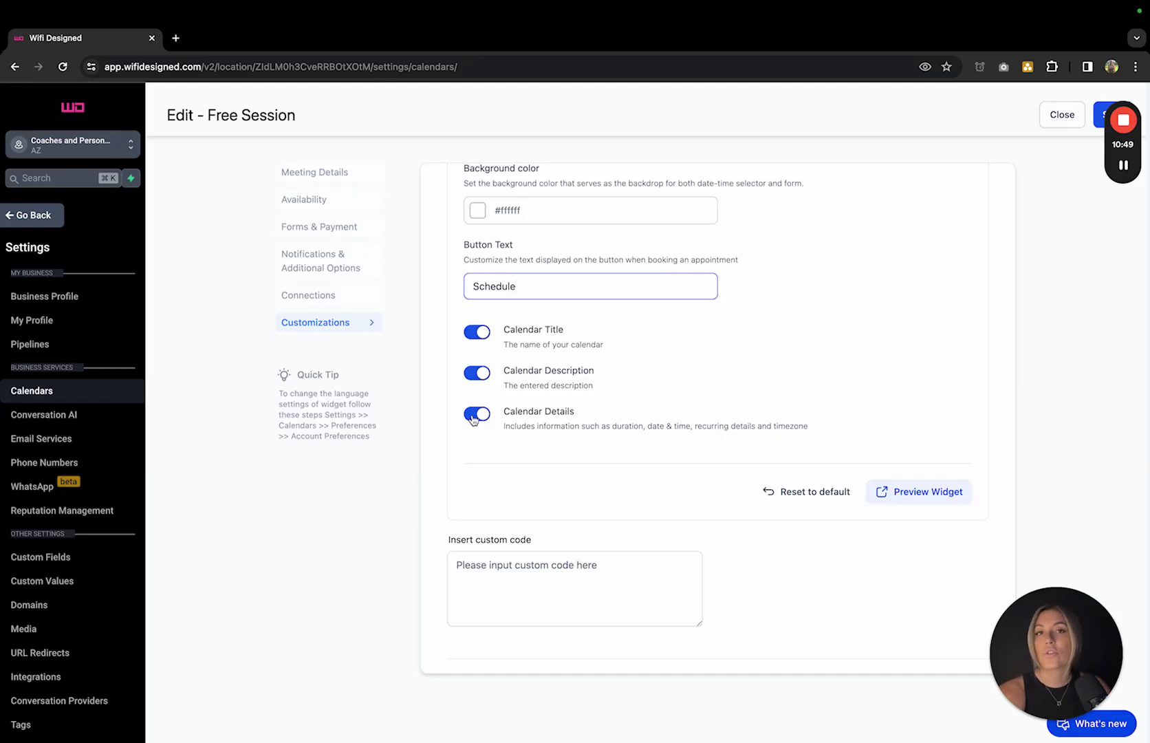
click(474, 415)
click(477, 373)
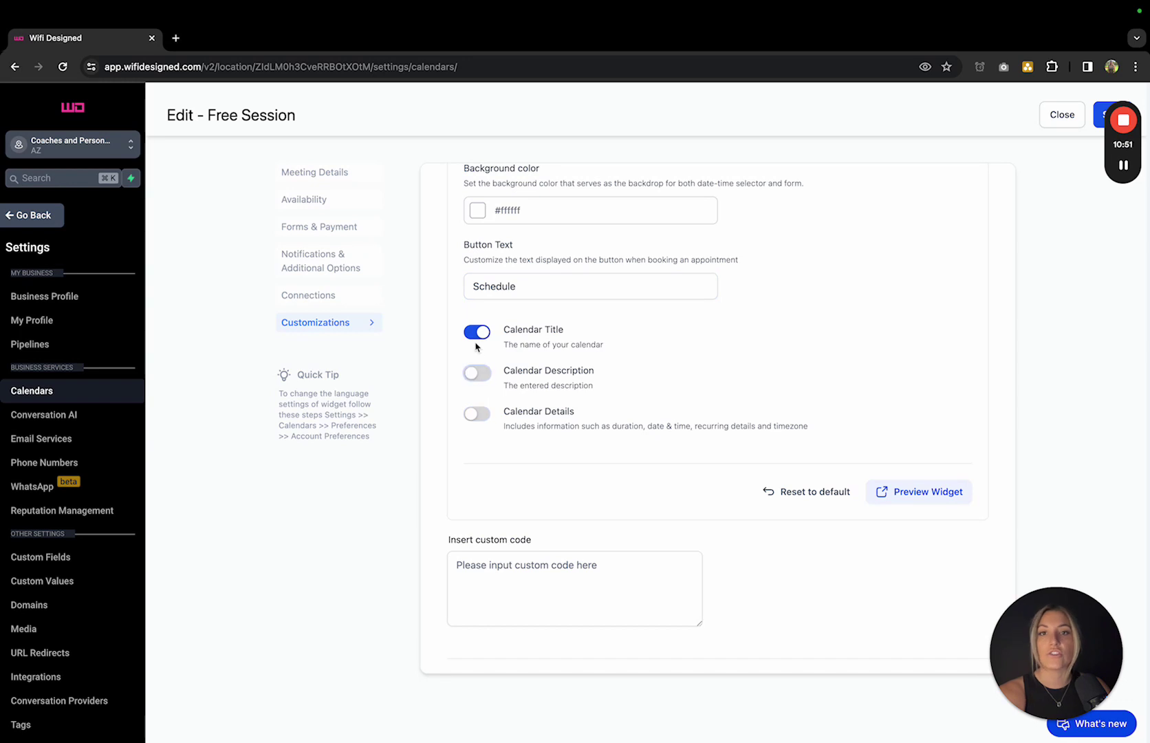
click(477, 332)
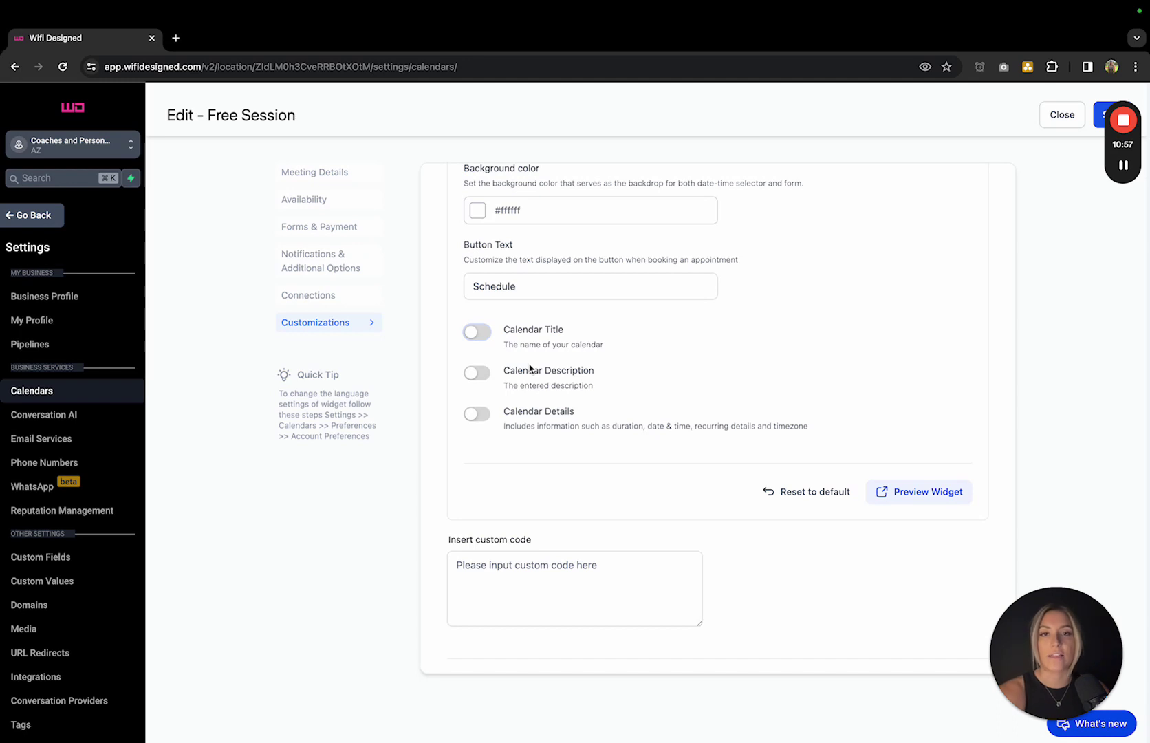
scroll(507, 517, down, 1)
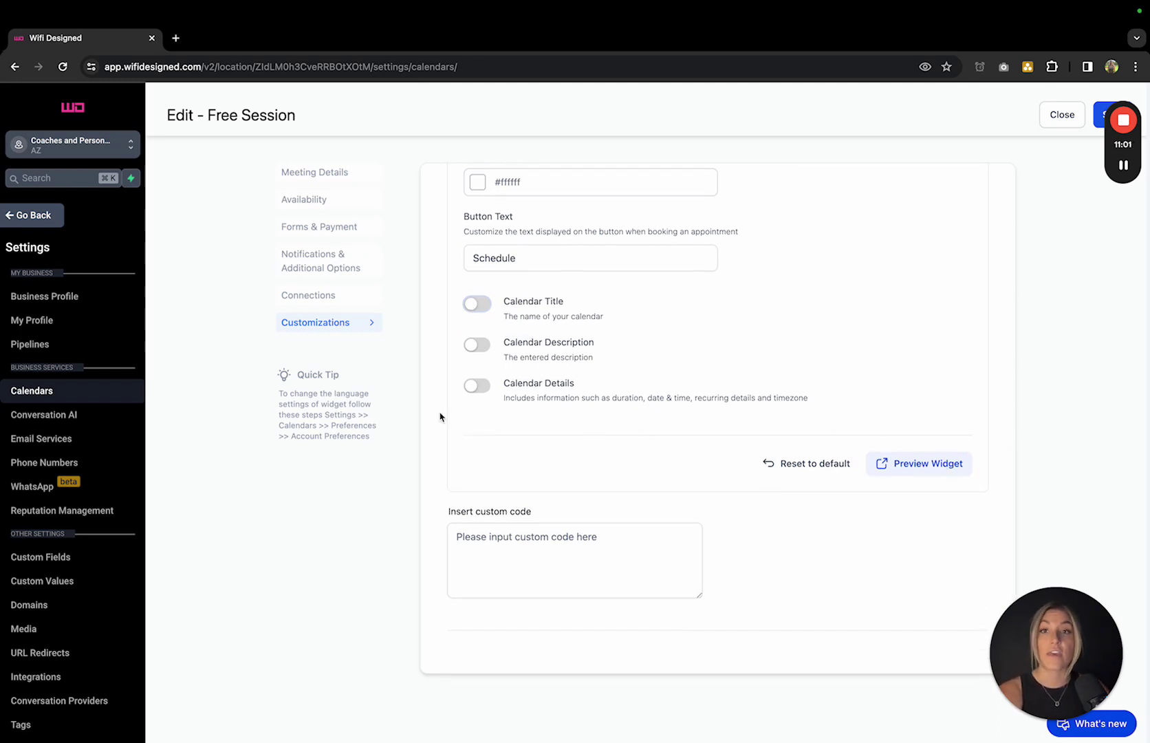
scroll(947, 228, up, 5)
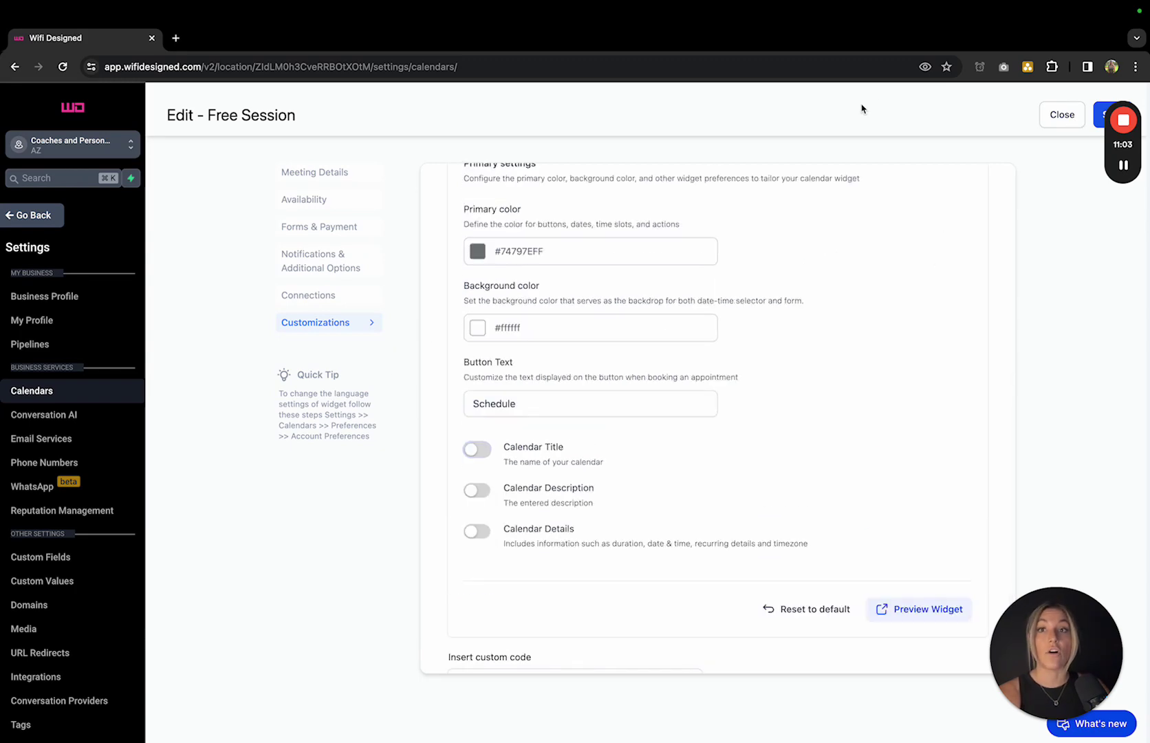